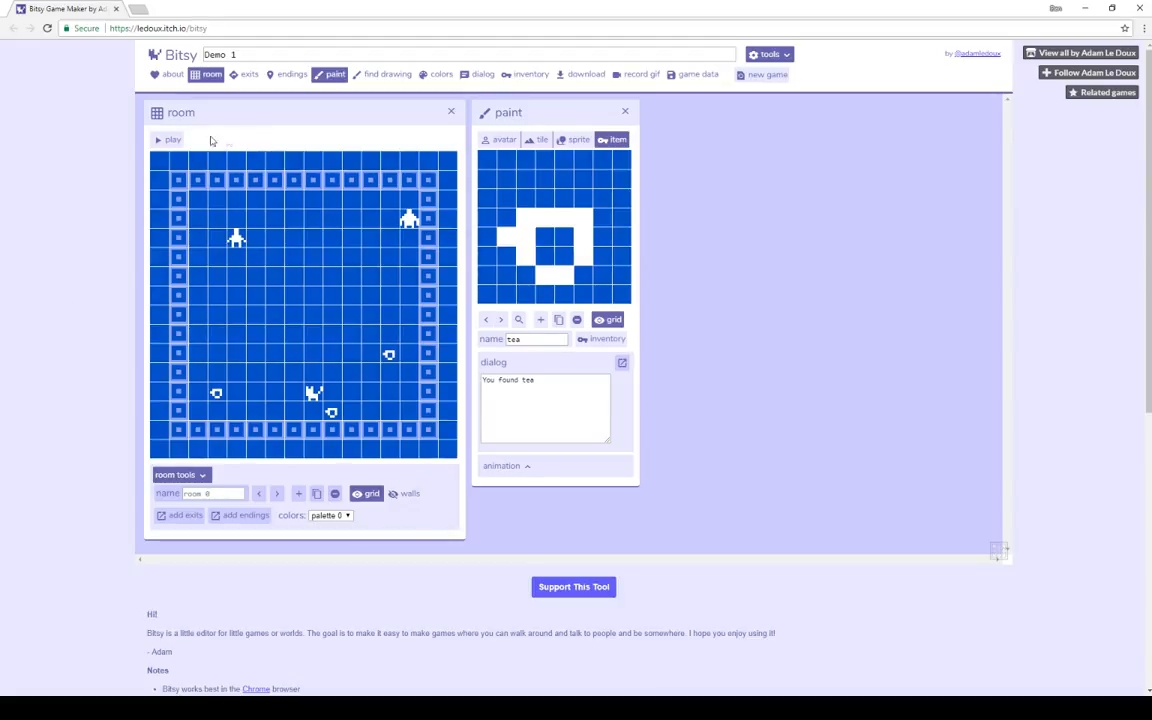
# Step: Start the game and walk the avatar to the character in the room's upper-right corner to trigger its dialog
pyautogui.click(170, 140)
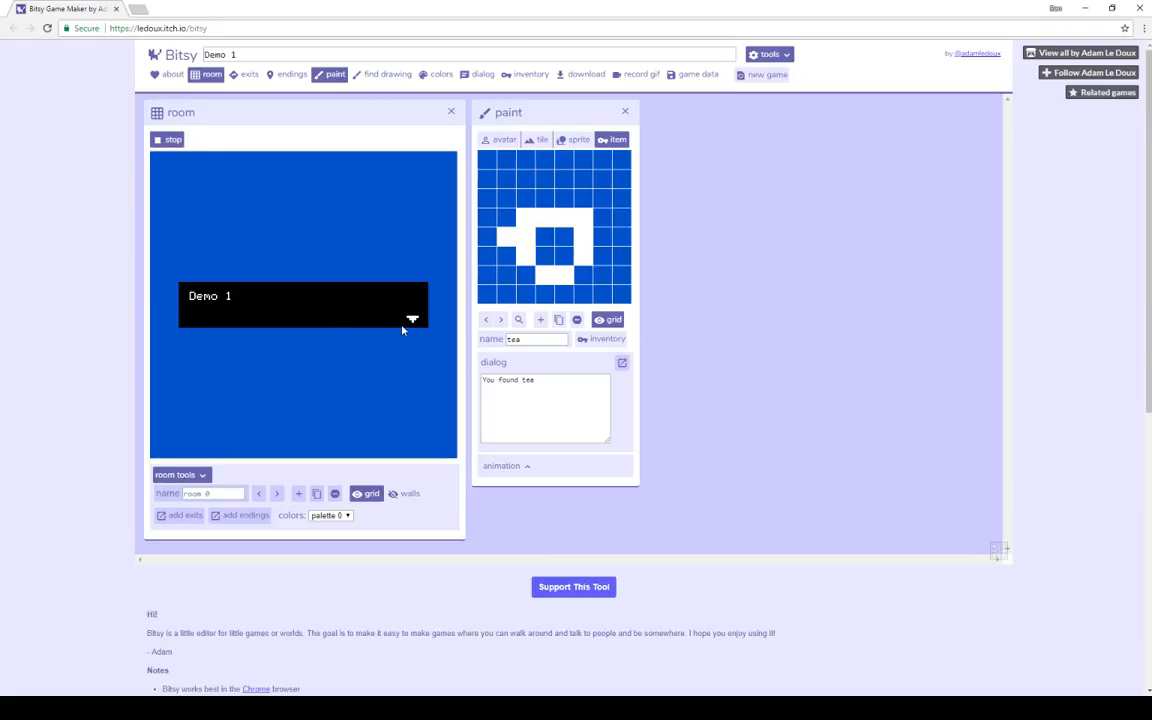
pyautogui.press('Right')
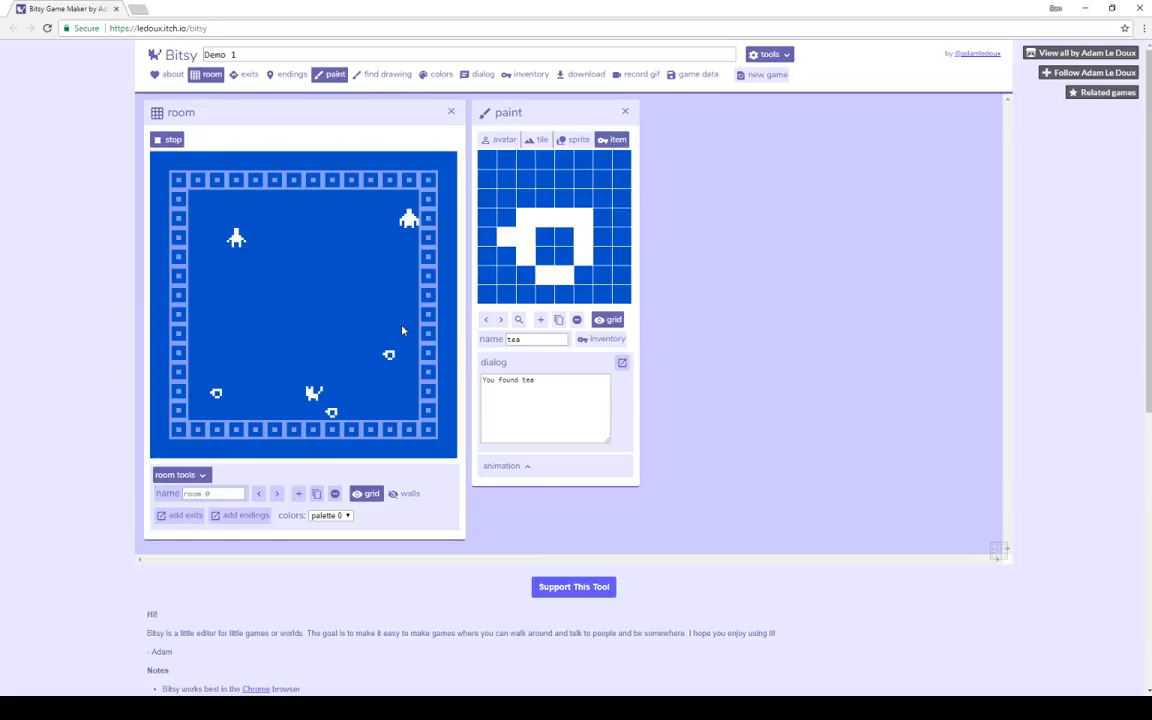
pyautogui.press('Right')
pyautogui.press('Right')
pyautogui.press('Right')
pyautogui.press('Down')
pyautogui.press('Down')
pyautogui.press('Left')
pyautogui.press('Left')
pyautogui.press('Down')
pyautogui.press('Right')
pyautogui.press('Right')
pyautogui.press('Right')
pyautogui.press('Right')
pyautogui.press('Right')
pyautogui.press('Up')
pyautogui.press('Up')
pyautogui.press('Up')
pyautogui.press('Right')
pyautogui.press('Up')
pyautogui.press('Right')
pyautogui.press('Right')
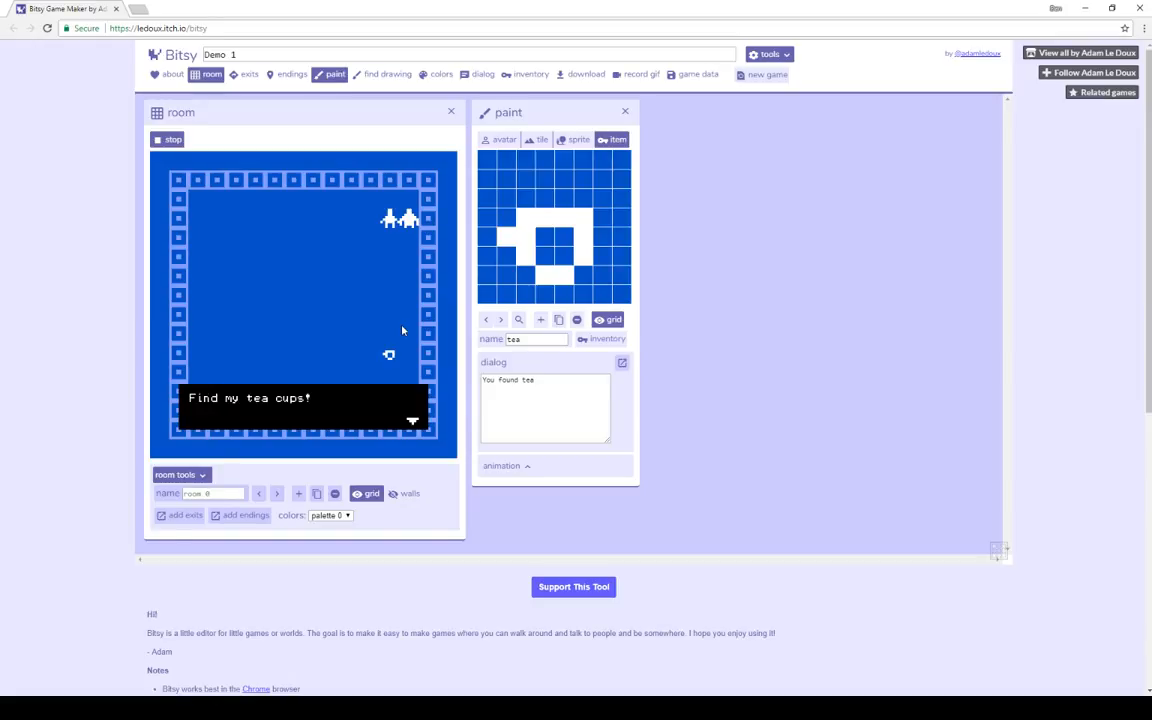
pyautogui.press('Left')
# Step: Walk the avatar down to the cat near the room's lower edge and talk to it
pyautogui.press('Left')
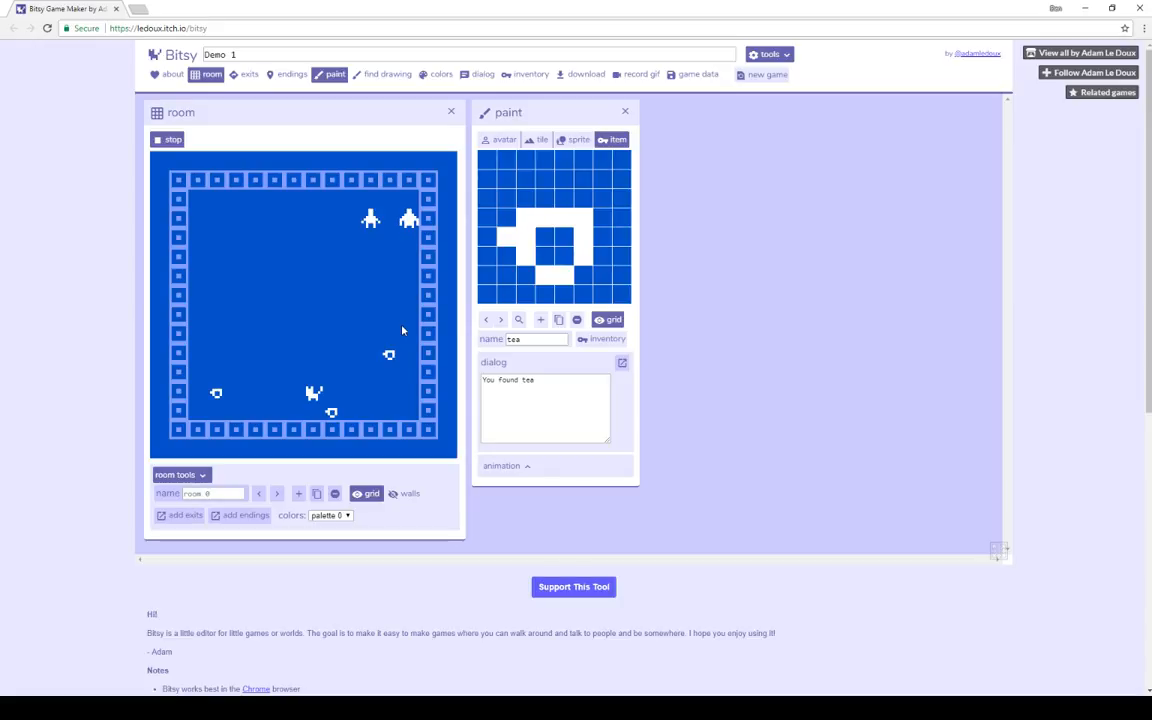
pyautogui.press('Down')
pyautogui.press('Down')
pyautogui.press('Down')
pyautogui.press('Left')
pyautogui.press('Left')
pyautogui.press('Left')
pyautogui.press('Left')
pyautogui.press('Left')
pyautogui.press('Down')
pyautogui.press('Down')
pyautogui.press('Down')
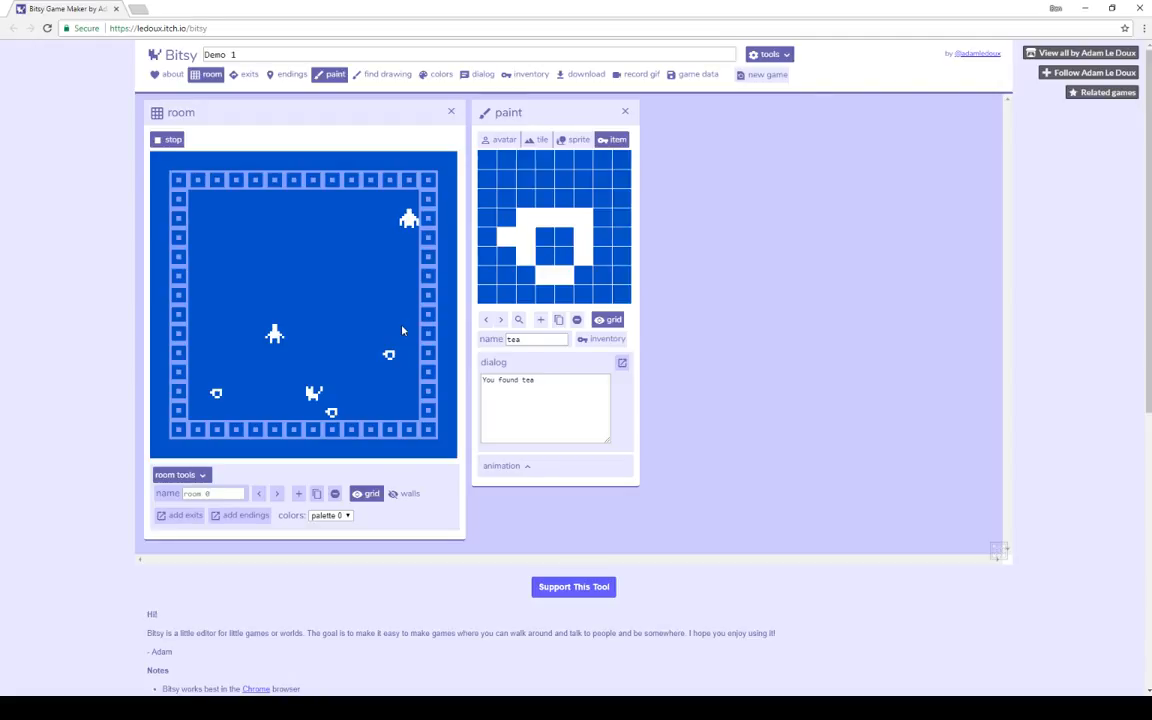
pyautogui.press('Down')
pyautogui.press('Down')
pyautogui.press('Down')
pyautogui.press('Right')
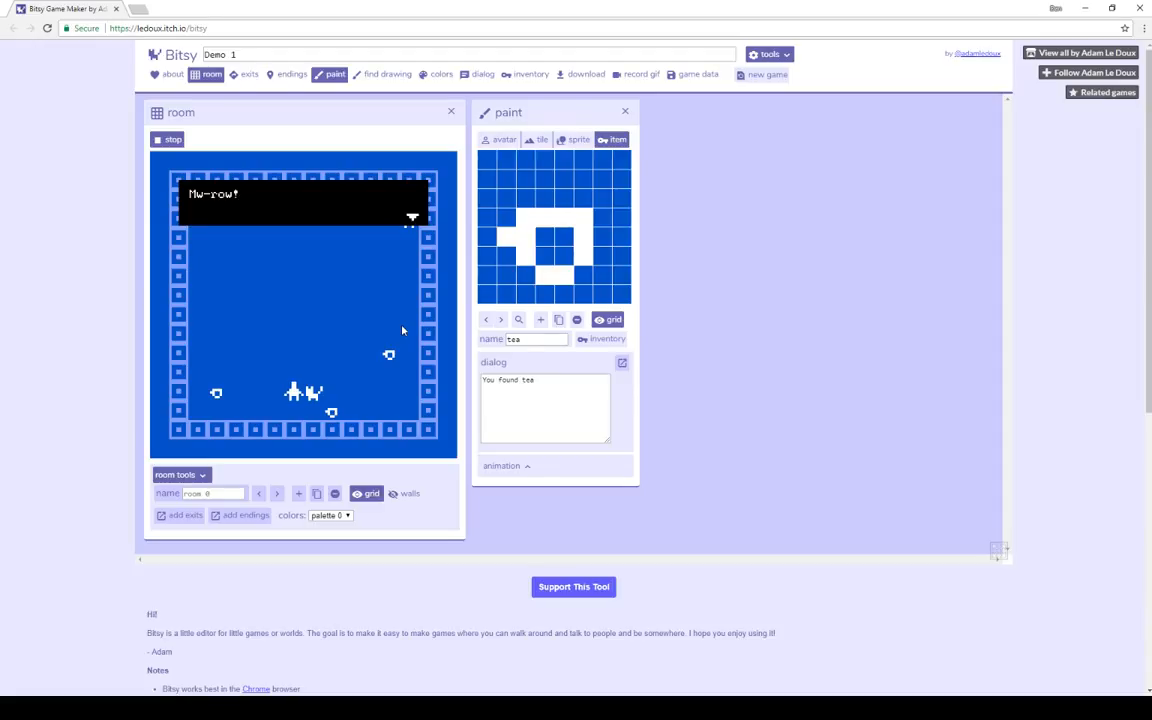
# Step: Talk to the cat several more times to test its shuffled dialog lines
pyautogui.press('Left')
pyautogui.press('Left')
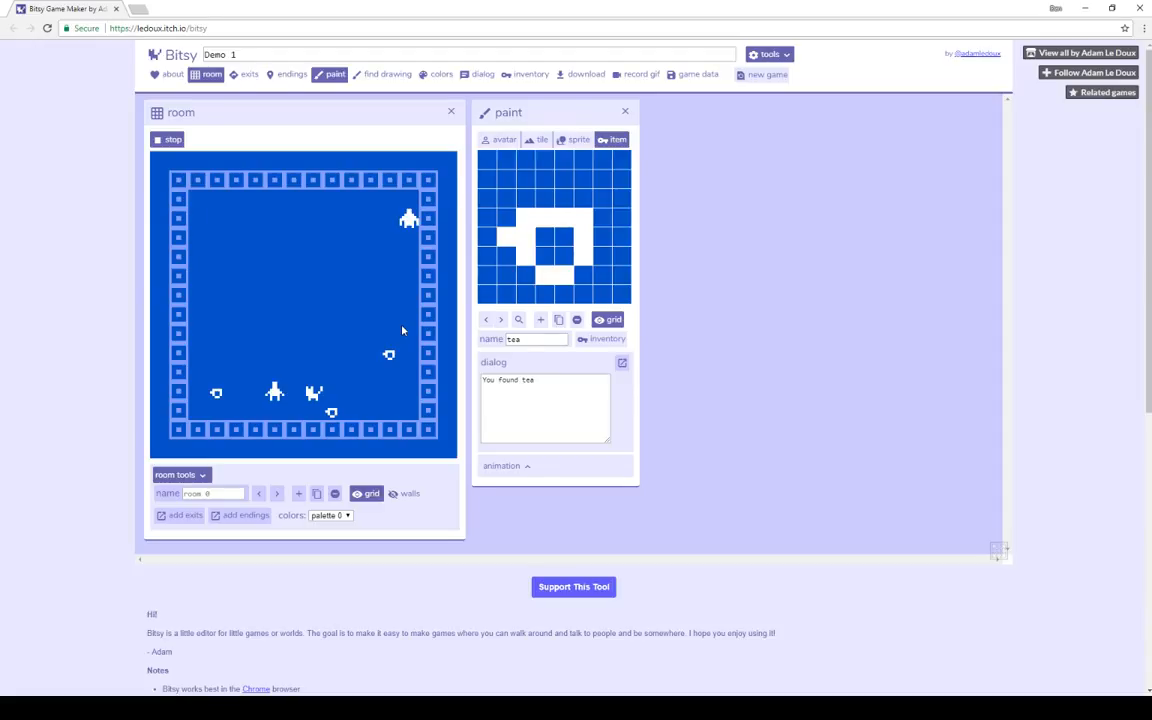
pyautogui.press('Right')
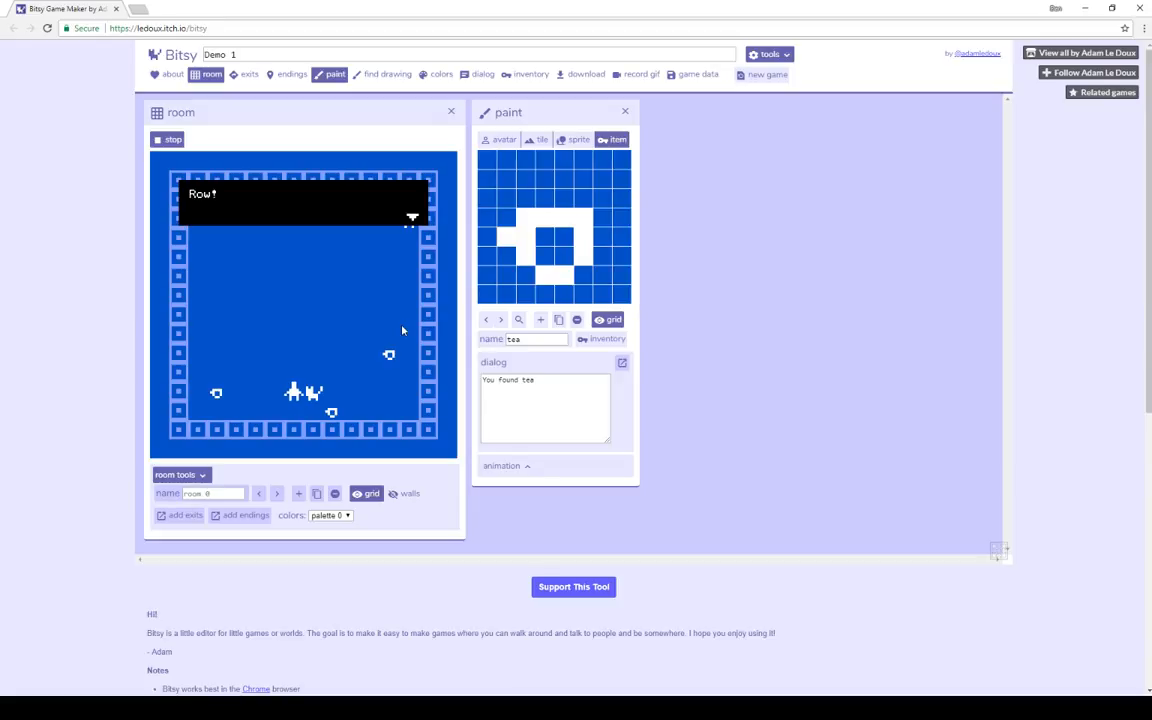
pyautogui.press('Left')
pyautogui.press('Left')
pyautogui.press('Right')
pyautogui.press('Left')
pyautogui.press('Left')
pyautogui.press('Right')
pyautogui.press('Right')
pyautogui.press('Left')
pyautogui.press('Left')
pyautogui.press('Right')
pyautogui.press('Left')
# Step: Move around to the teacup in the room's lower-left corner, collect it and dismiss its message
pyautogui.press('Left')
pyautogui.press('Up')
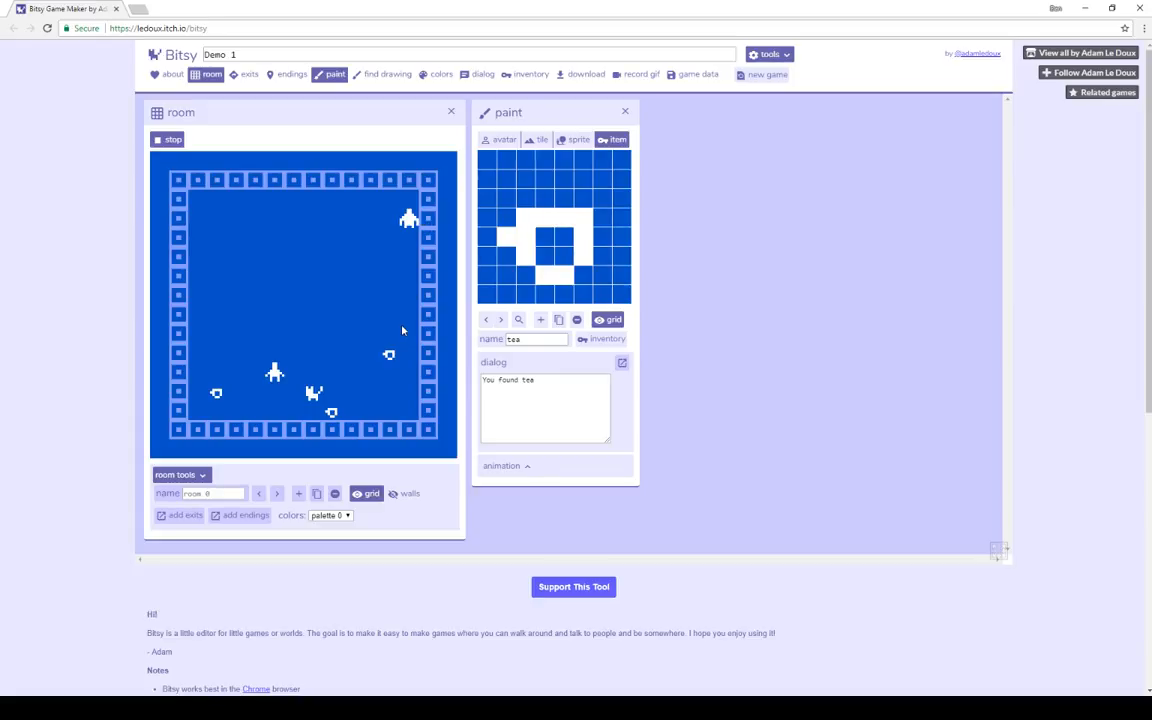
pyautogui.press('Up')
pyautogui.press('Left')
pyautogui.press('Left')
pyautogui.press('Left')
pyautogui.press('Down')
pyautogui.press('Down')
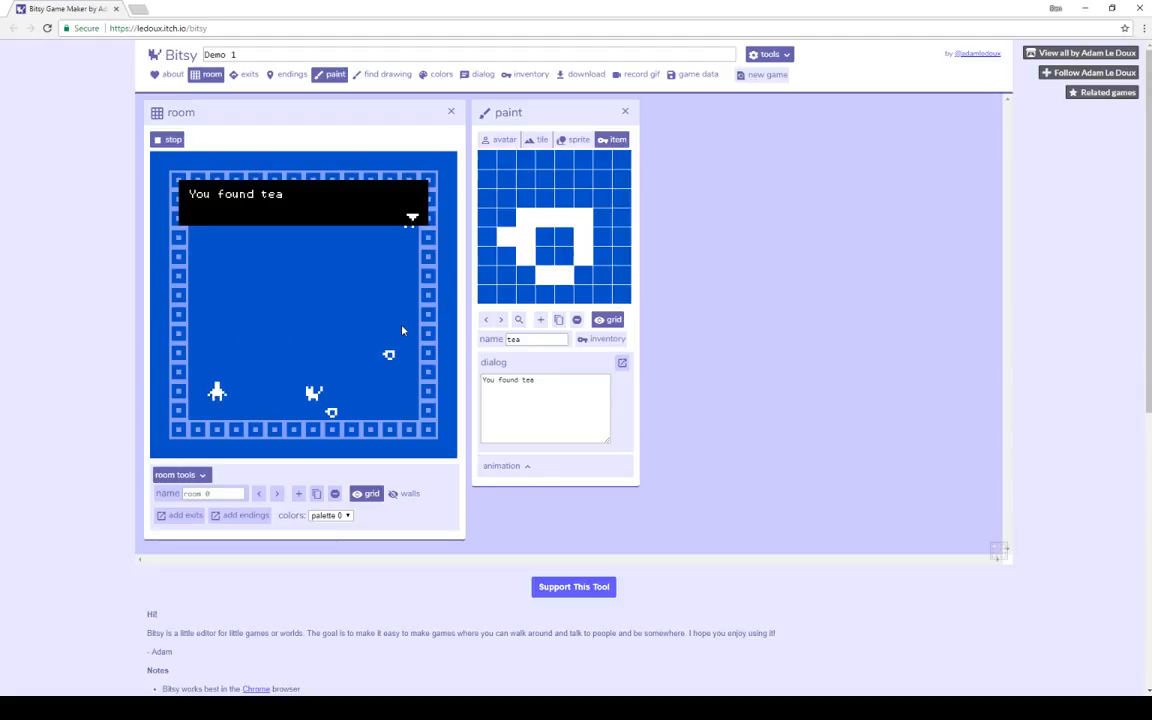
pyautogui.press('Right')
# Step: Bring the first teacup back to the upper-right character and check its dialog
pyautogui.press('Right')
pyautogui.press('Right')
pyautogui.press('Right')
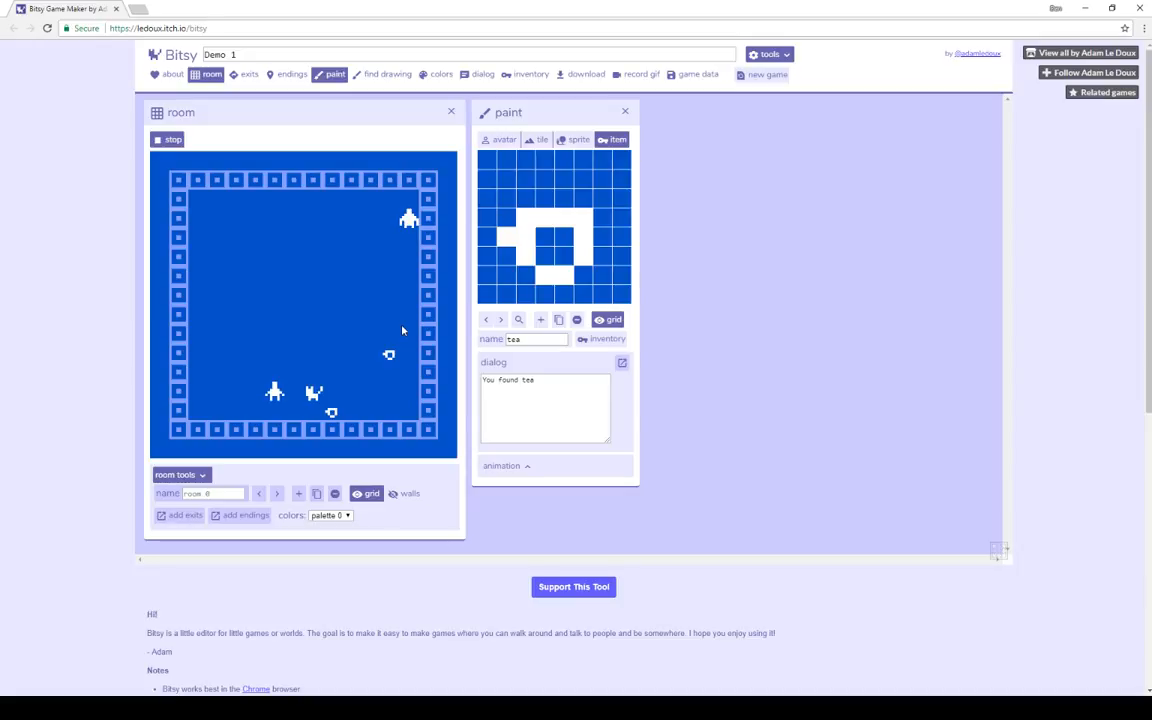
pyautogui.press('Up')
pyautogui.press('Up')
pyautogui.press('Up')
pyautogui.press('Up')
pyautogui.press('Up')
pyautogui.press('Up')
pyautogui.press('Up')
pyautogui.press('Up')
pyautogui.press('Up')
pyautogui.press('Right')
pyautogui.press('Right')
pyautogui.press('Right')
pyautogui.press('Right')
pyautogui.press('Right')
pyautogui.press('Right')
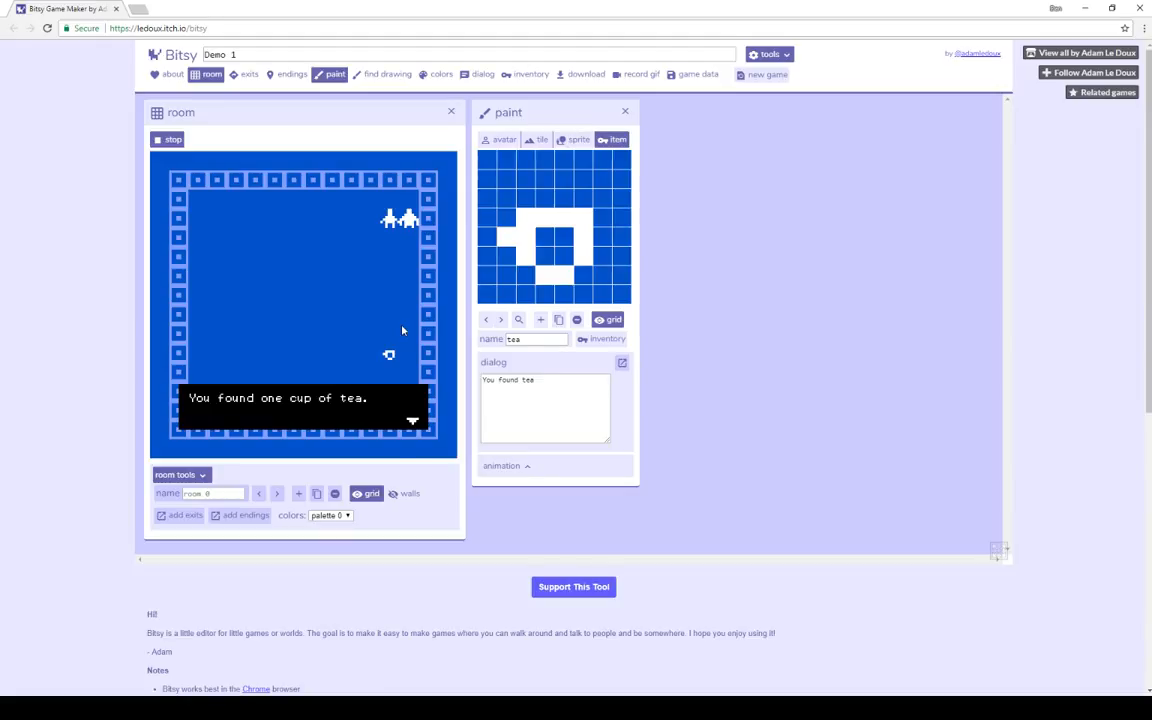
pyautogui.press('Down')
# Step: Walk straight down to the teacup near the right wall and collect it
pyautogui.press('Down')
pyautogui.press('Down')
pyautogui.press('Down')
pyautogui.press('Down')
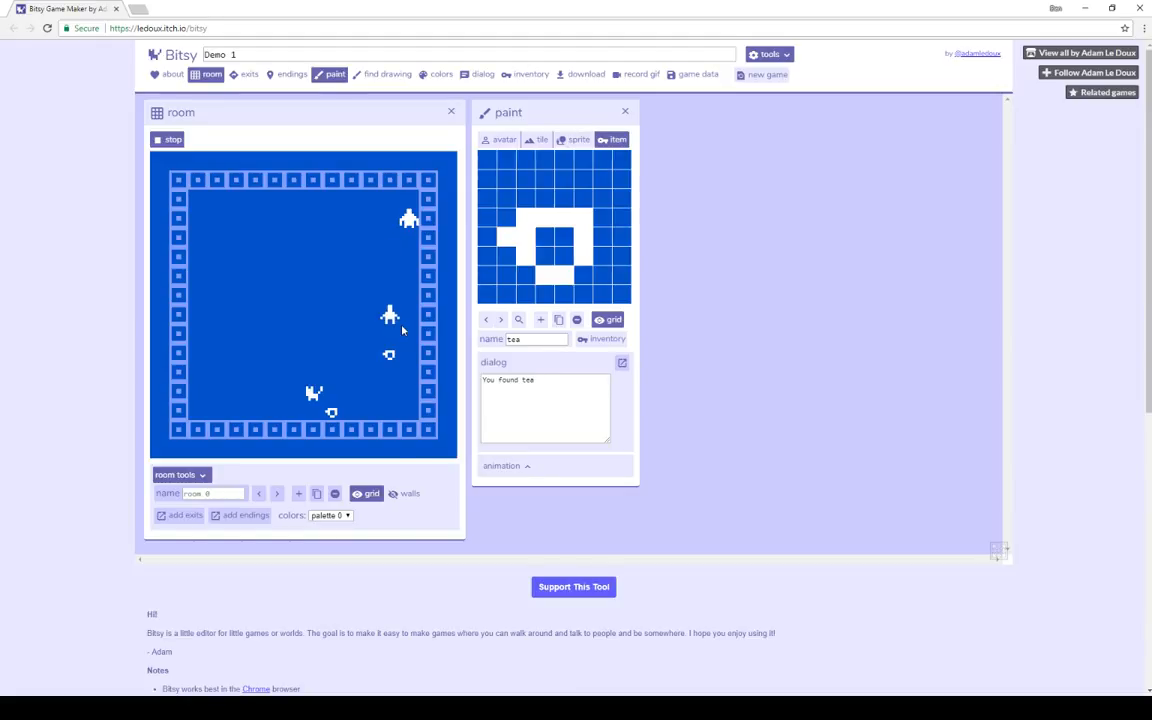
pyautogui.press('Down')
pyautogui.press('Down')
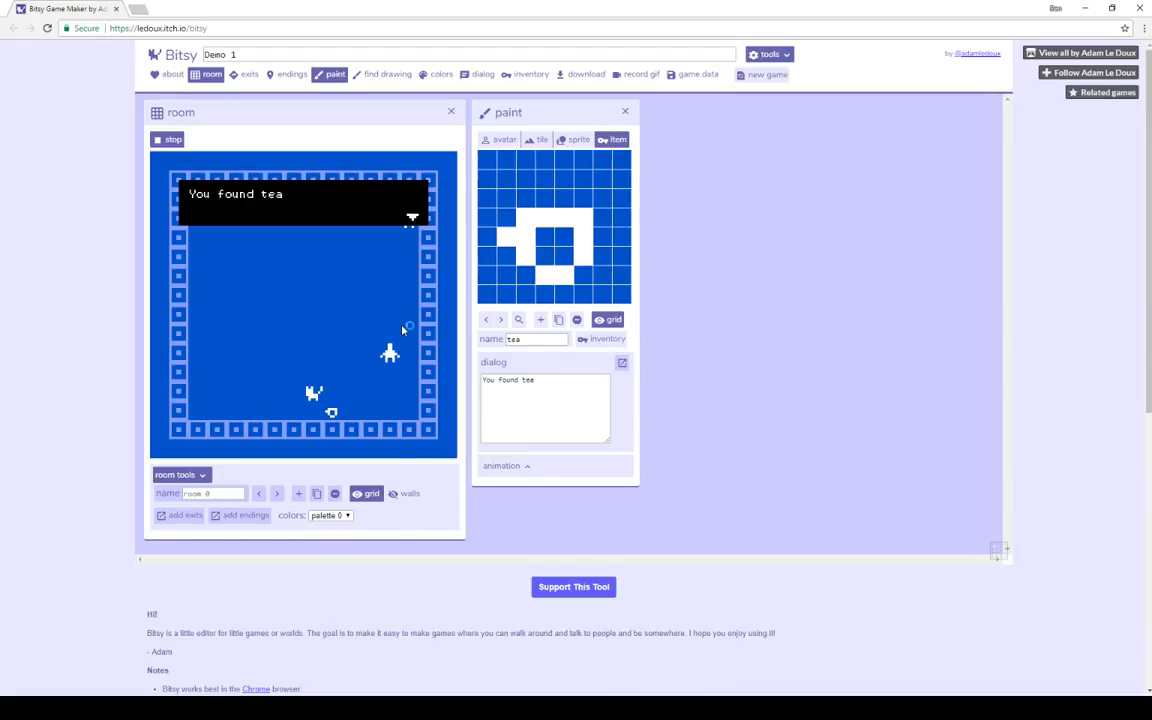
pyautogui.press('Up')
# Step: Return to the upper-right character with two teacups and check its dialog
pyautogui.press('Up')
pyautogui.press('Up')
pyautogui.press('Up')
pyautogui.press('Up')
pyautogui.press('Up')
pyautogui.press('Left')
pyautogui.press('Up')
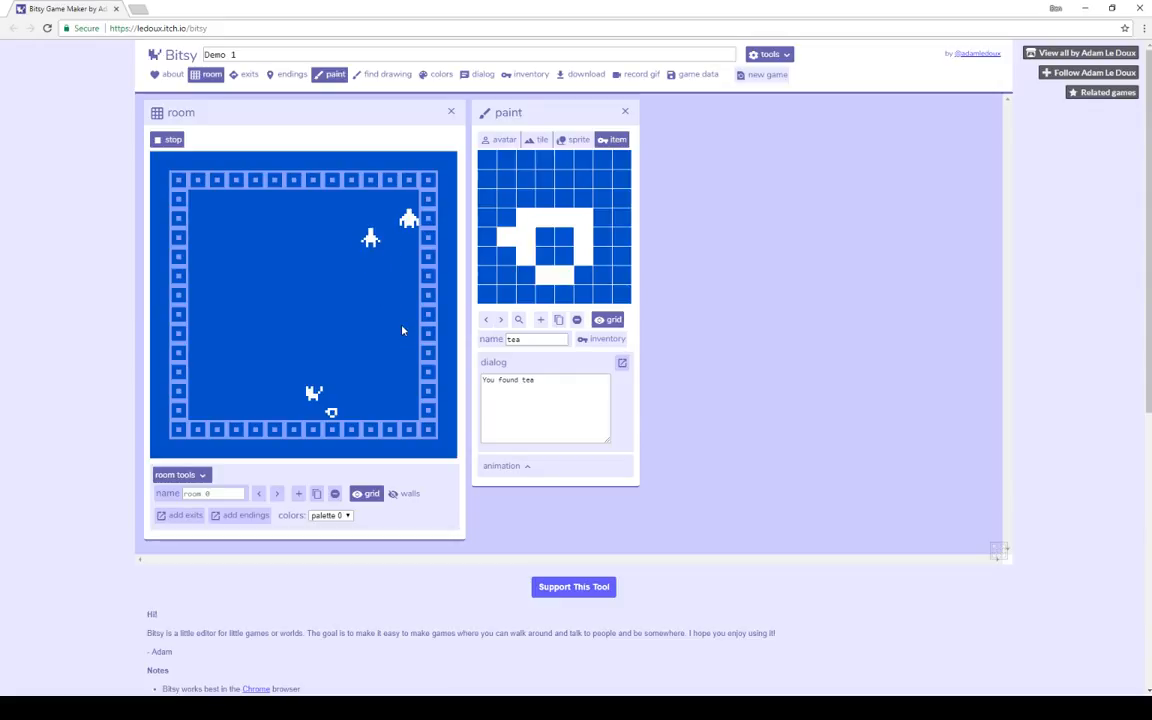
pyautogui.press('Up')
pyautogui.press('Right')
pyautogui.press('Right')
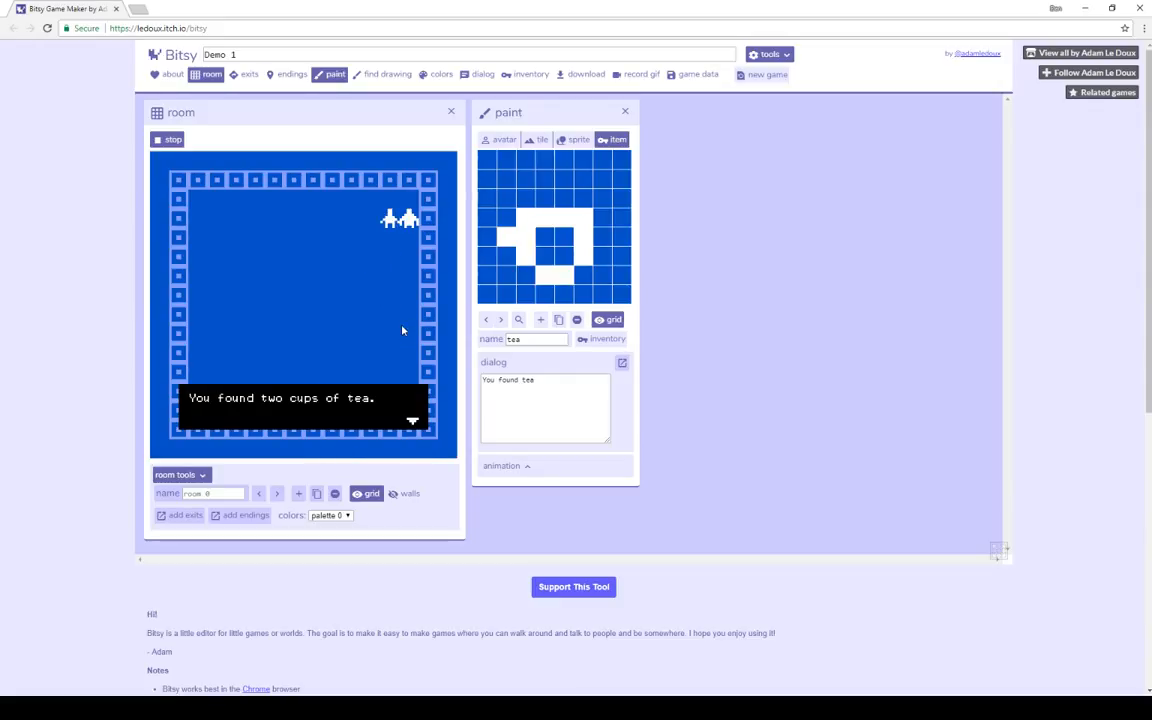
pyautogui.press('Down')
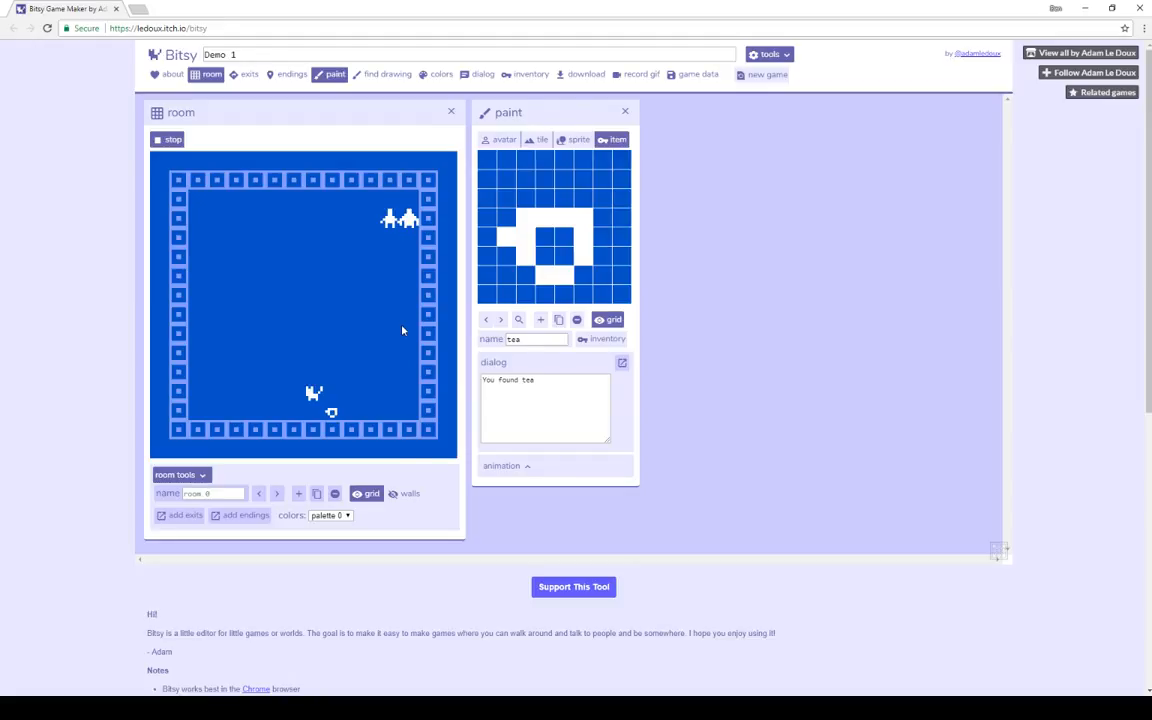
# Step: Collect the last teacup, located beside the cat at the room's lower wall
pyautogui.press('Down')
pyautogui.press('Down')
pyautogui.press('Down')
pyautogui.press('Down')
pyautogui.press('Down')
pyautogui.press('Down')
pyautogui.press('Down')
pyautogui.press('Down')
pyautogui.press('Down')
pyautogui.press('Left')
pyautogui.press('Left')
pyautogui.press('Down')
pyautogui.press('Left')
pyautogui.press('Right')
# Step: Return to the upper-right character with all three teacups, read its dialog and stop the game
pyautogui.press('Right')
pyautogui.press('Right')
pyautogui.press('Up')
pyautogui.press('Up')
pyautogui.press('Up')
pyautogui.press('Up')
pyautogui.press('Up')
pyautogui.press('Up')
pyautogui.press('Up')
pyautogui.press('Up')
pyautogui.press('Up')
pyautogui.press('Up')
pyautogui.press('Right')
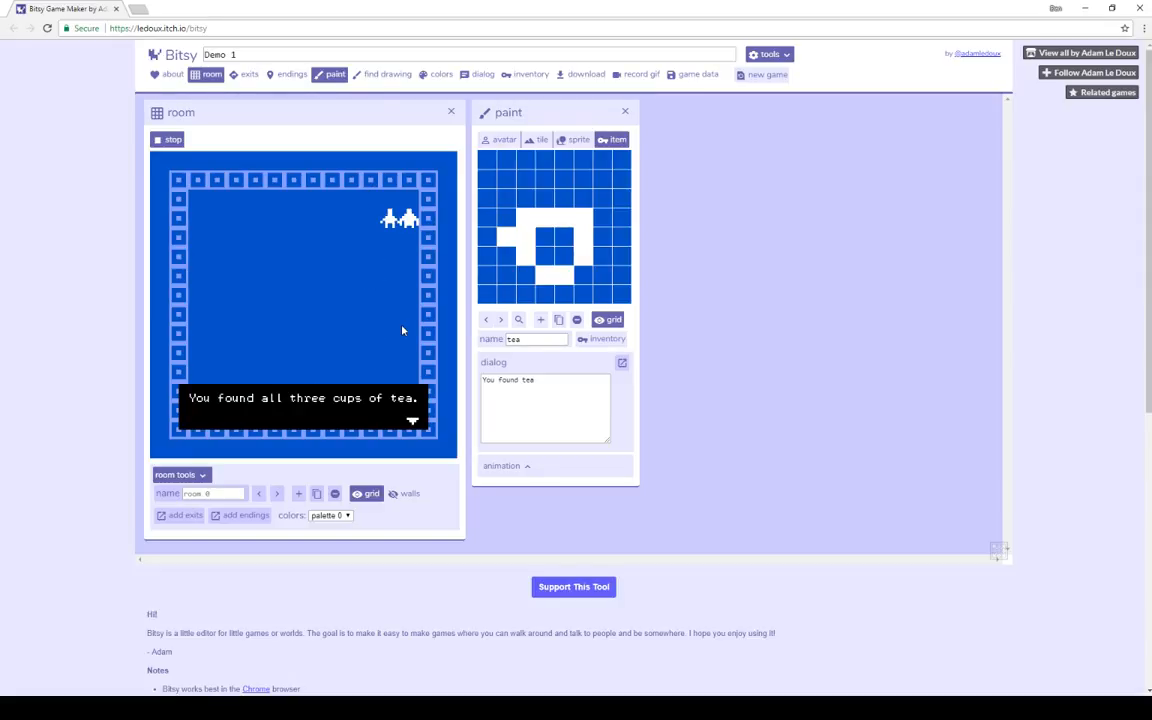
pyautogui.press('Right')
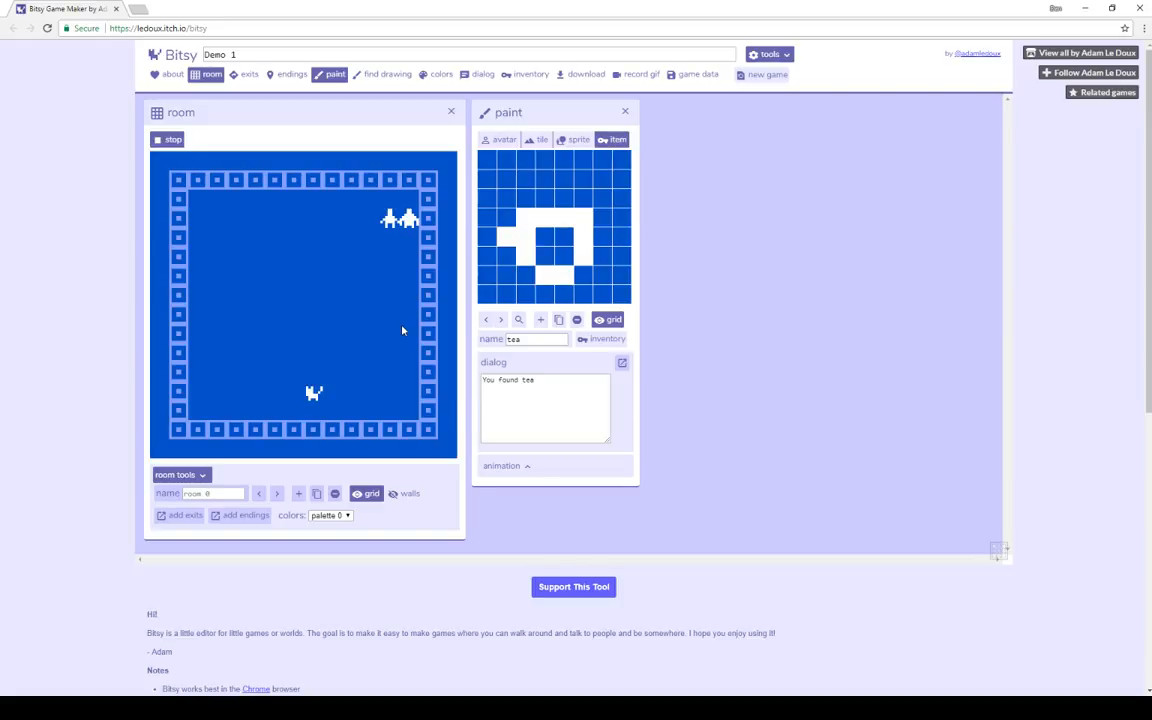
pyautogui.click(168, 140)
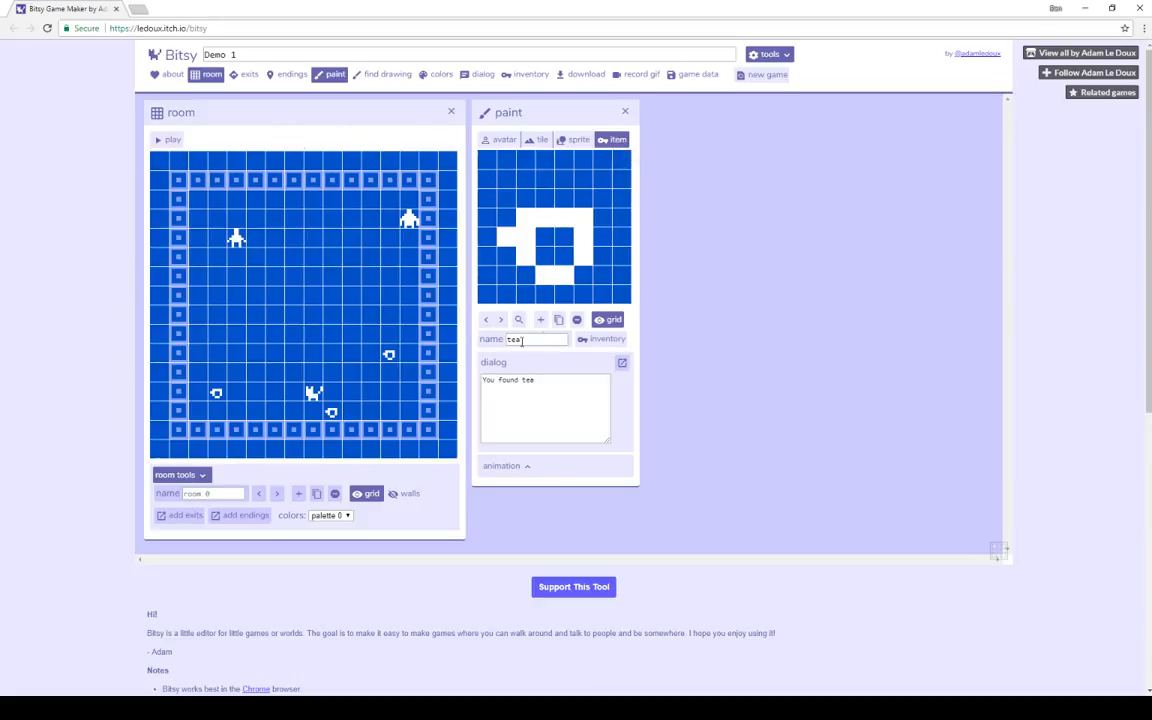
# Step: Check the tea item's pickup dialog and open the inventory from the item
pyautogui.click(559, 380)
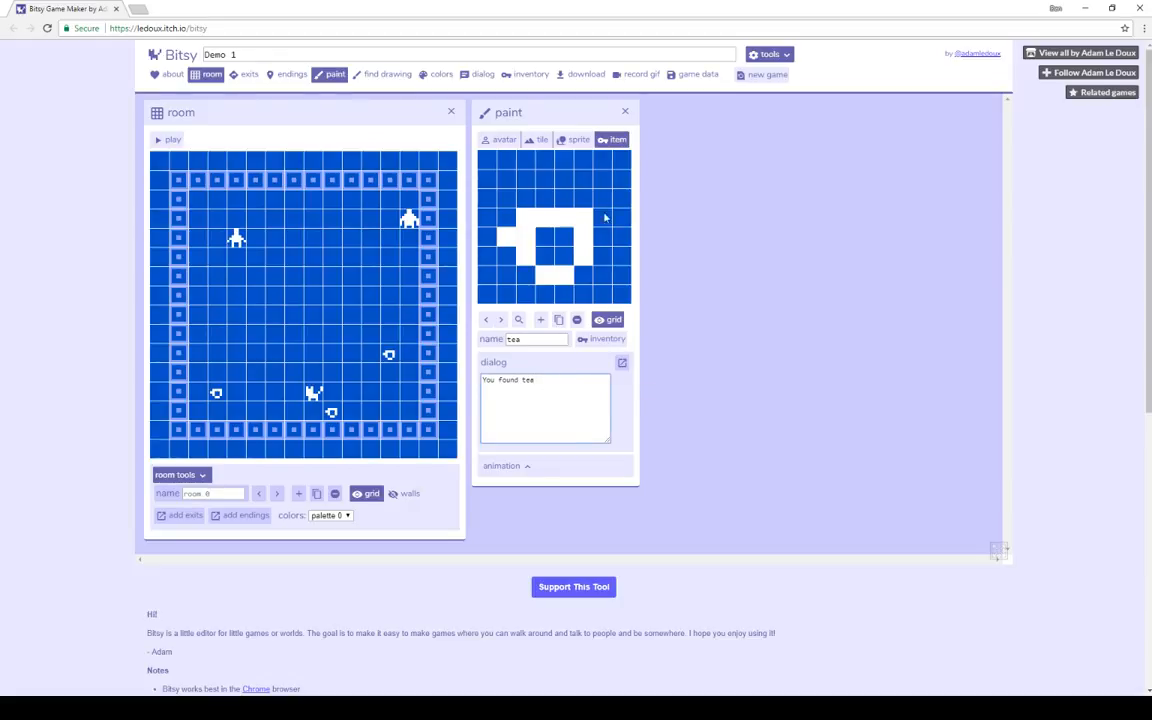
pyautogui.click(603, 339)
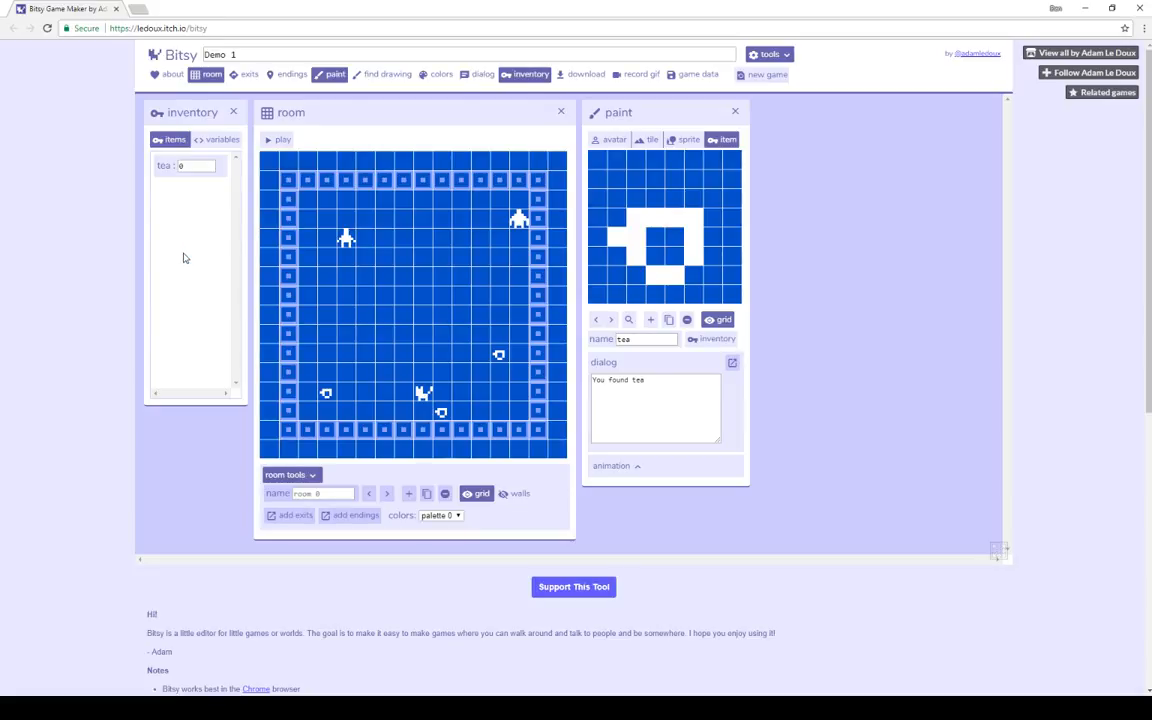
# Step: Display sprite b, review its tea-count conditions and open its dialog in the advanced dialog editor
pyautogui.click(688, 140)
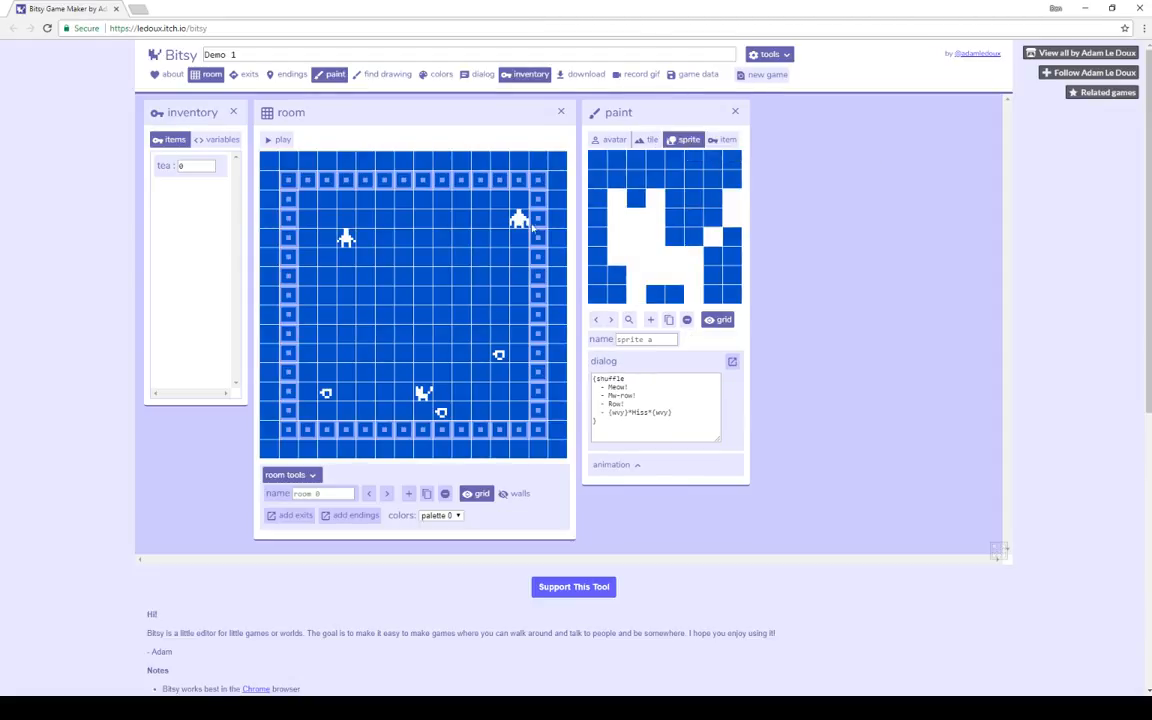
pyautogui.click(611, 320)
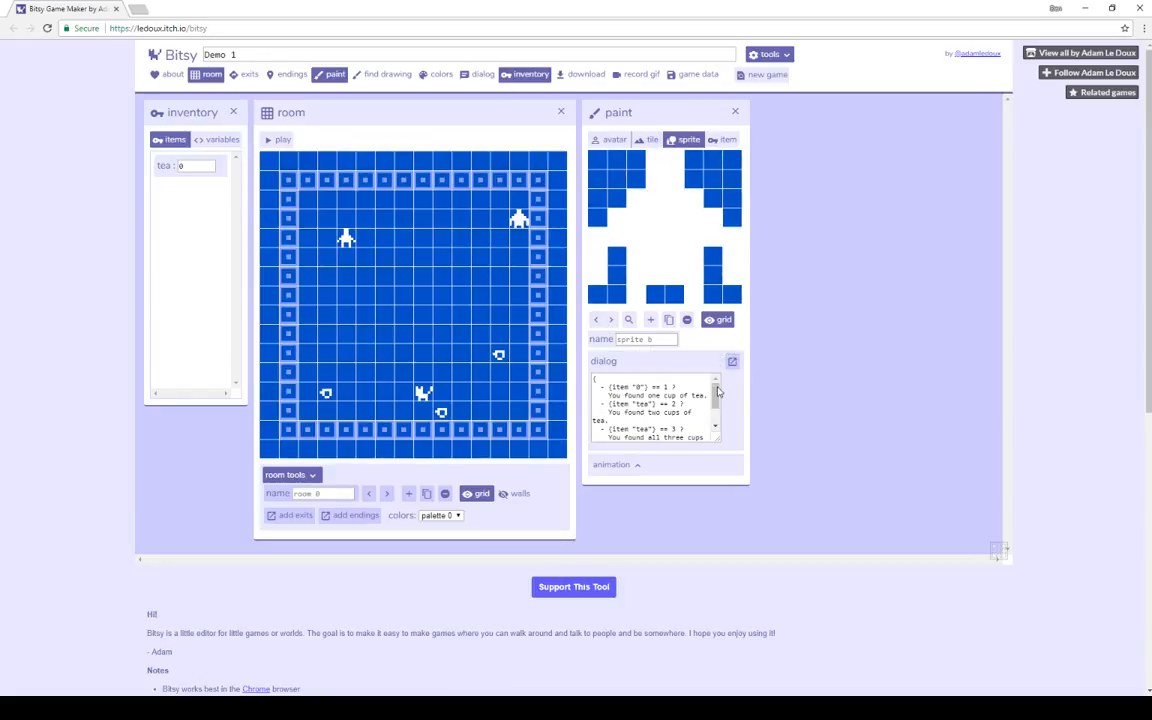
pyautogui.moveTo(716, 397); pyautogui.dragTo(713, 428)
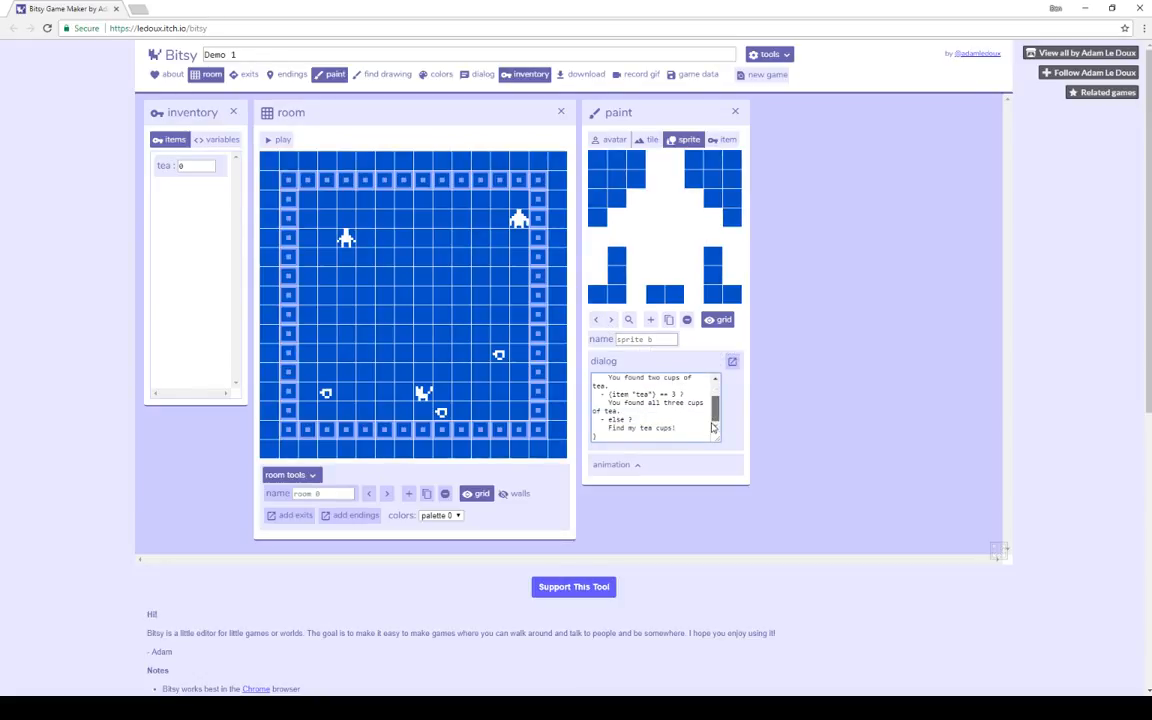
pyautogui.scroll(5, 690, 405)
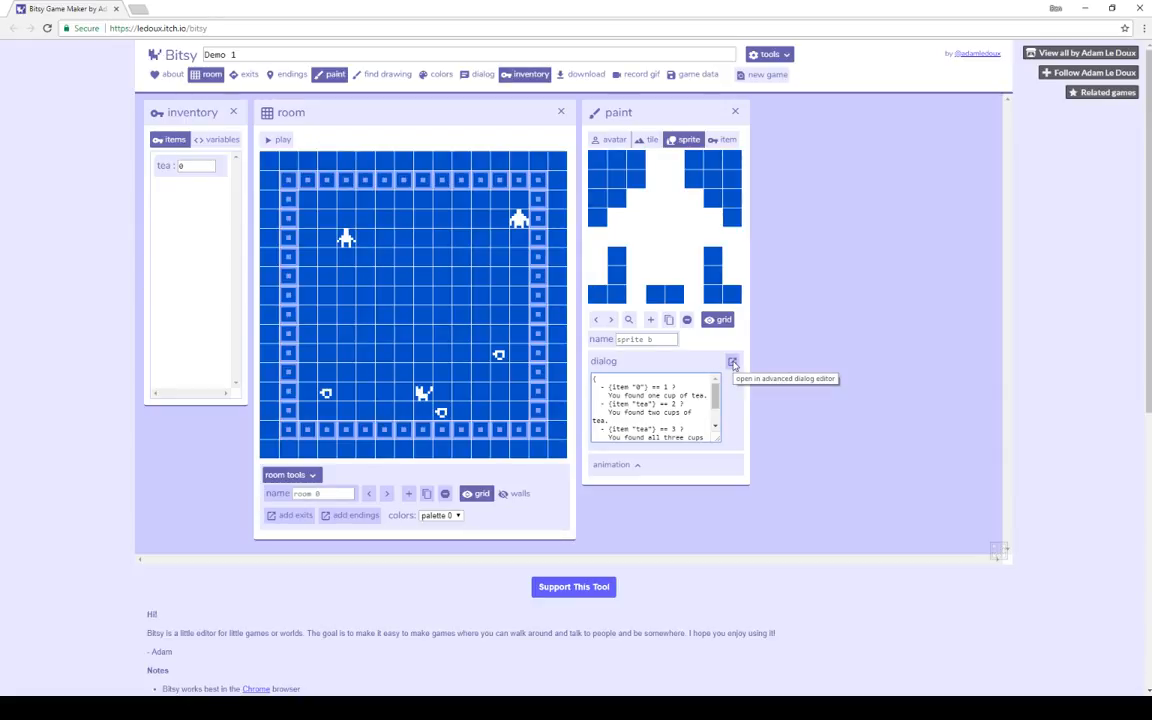
pyautogui.click(733, 363)
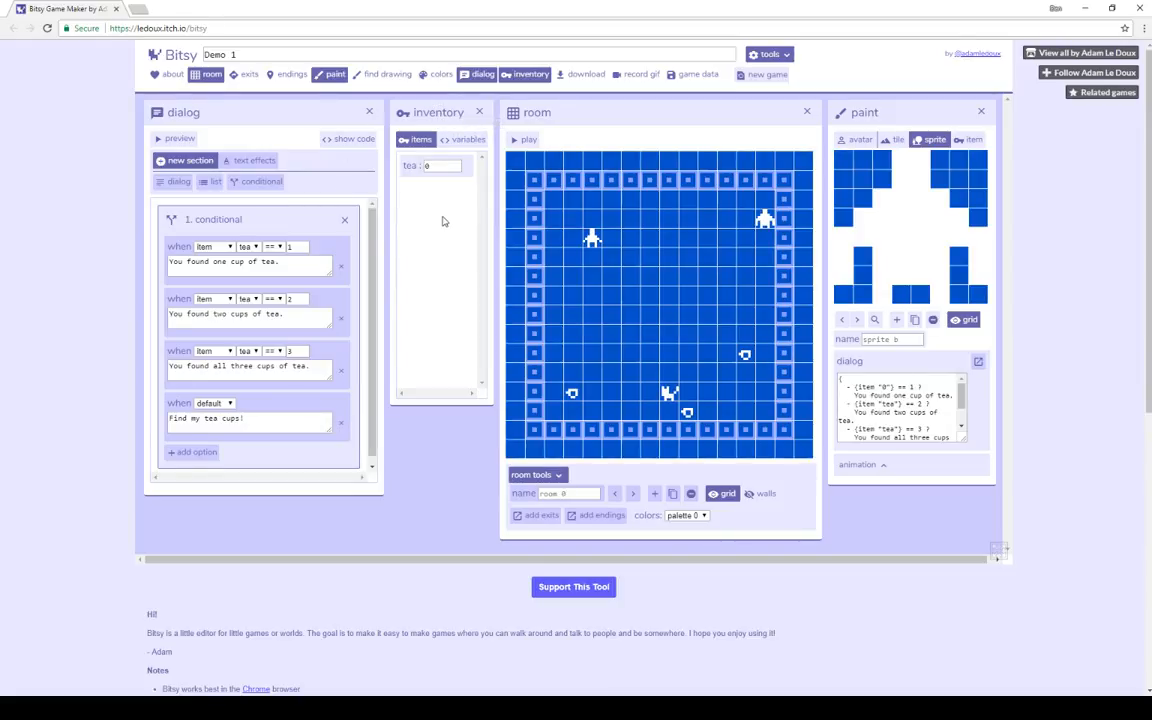
# Step: Restart the game with the inventory shown and talk to the upper-right character before collecting any tea
pyautogui.click(527, 140)
pyautogui.press('Right')
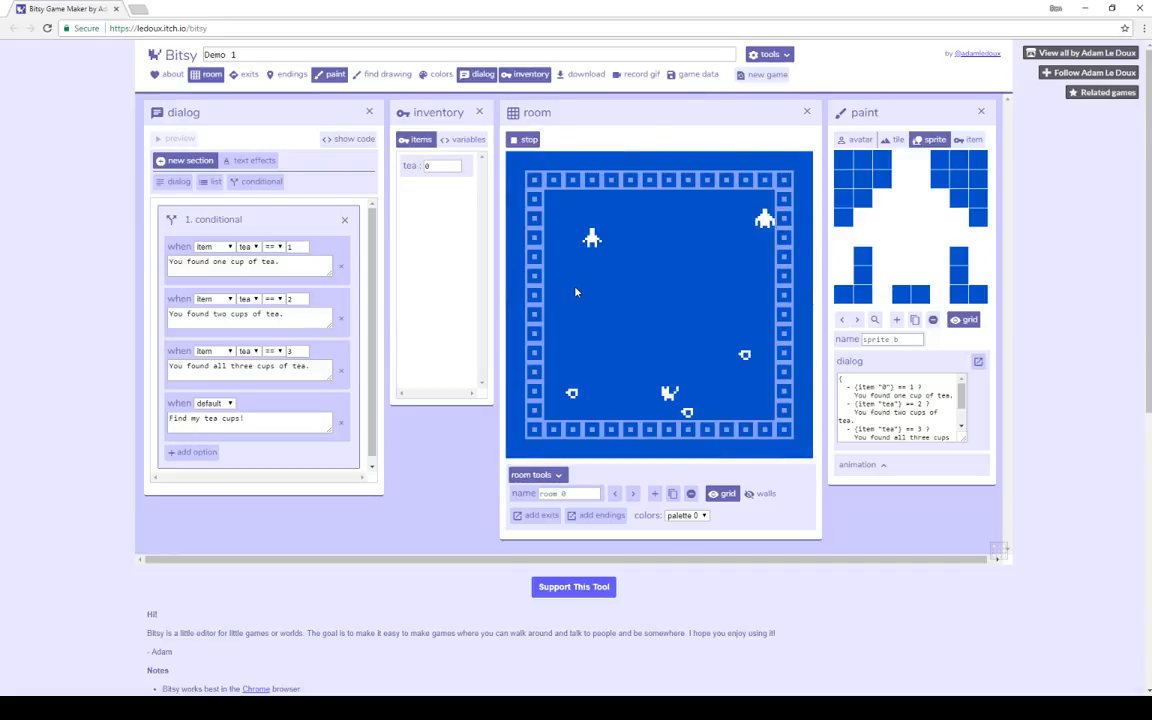
pyautogui.press('Right')
pyautogui.press('Right')
pyautogui.press('Right')
pyautogui.press('Right')
pyautogui.press('Right')
pyautogui.press('Right')
pyautogui.press('Up')
pyautogui.press('Right')
pyautogui.press('Right')
pyautogui.press('Right')
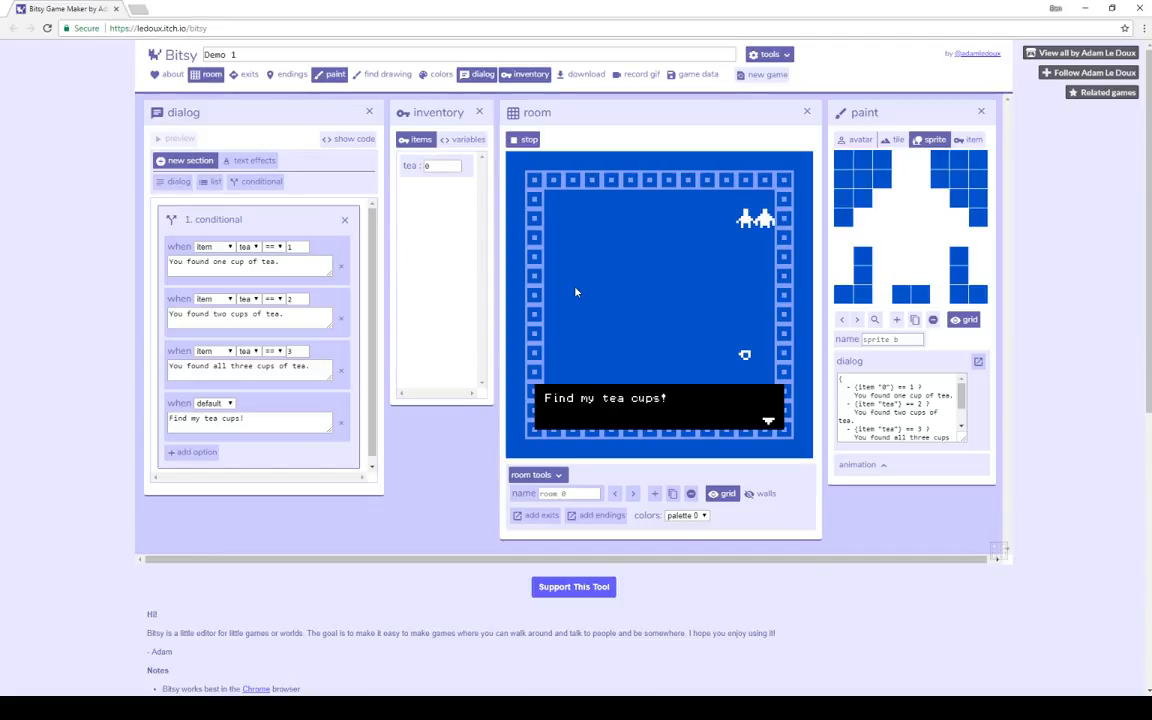
pyautogui.press('Left')
# Step: Collect the teacup near the right wall to test how the inventory's tea count responds
pyautogui.press('Left')
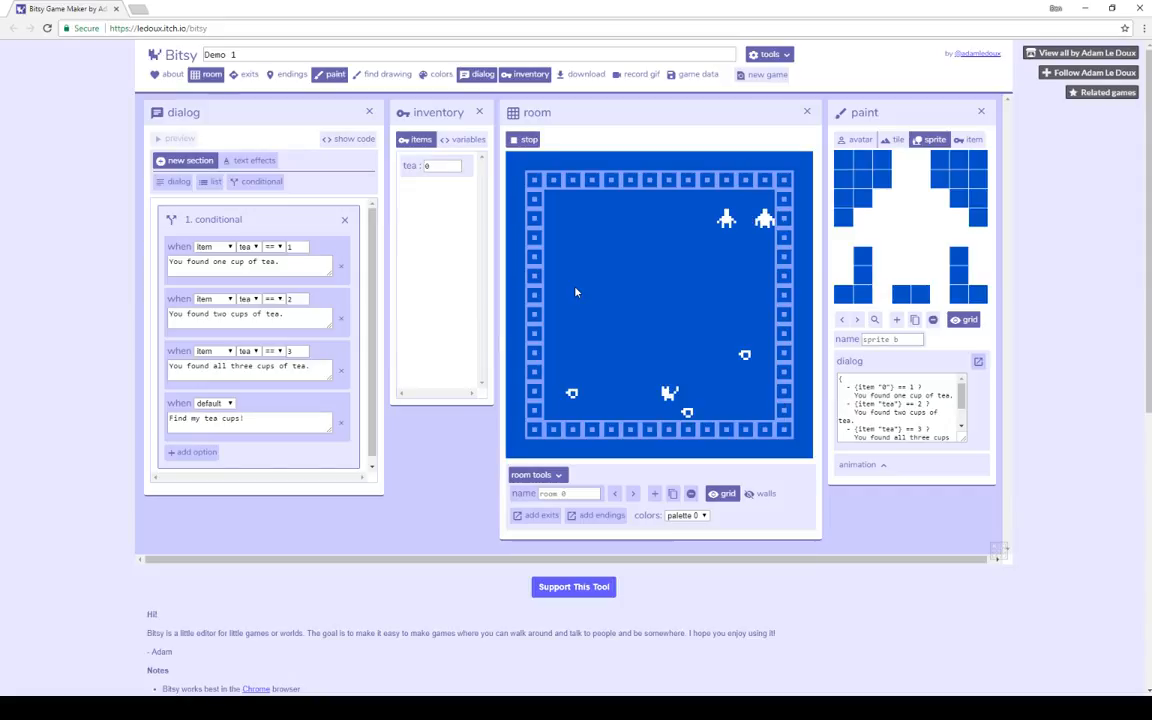
pyautogui.press('Down')
pyautogui.press('Down')
pyautogui.press('Down')
pyautogui.press('Down')
pyautogui.press('Down')
pyautogui.press('Right')
pyautogui.press('Down')
pyautogui.press('Down')
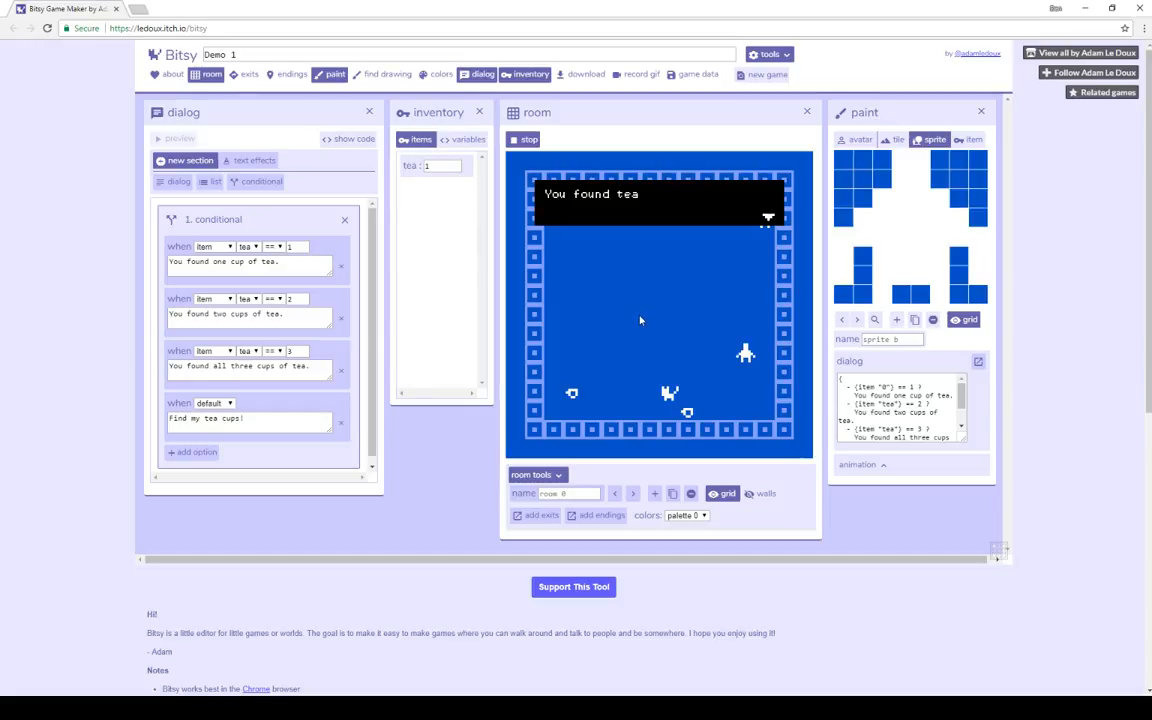
# Step: Return to the upper-right character and talk to it with one cup of tea collected
pyautogui.press('Up')
pyautogui.press('Up')
pyautogui.press('Up')
pyautogui.press('Up')
pyautogui.press('Up')
pyautogui.press('Up')
pyautogui.press('Up')
pyautogui.press('Left')
pyautogui.press('Up')
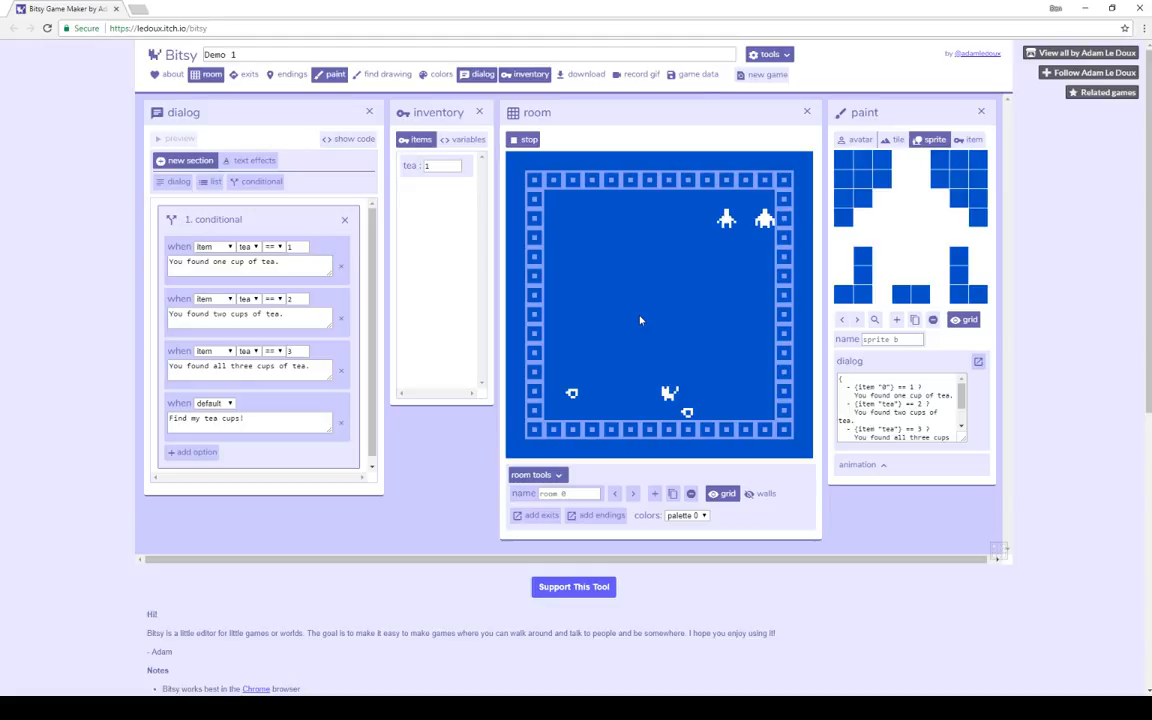
pyautogui.press('Right')
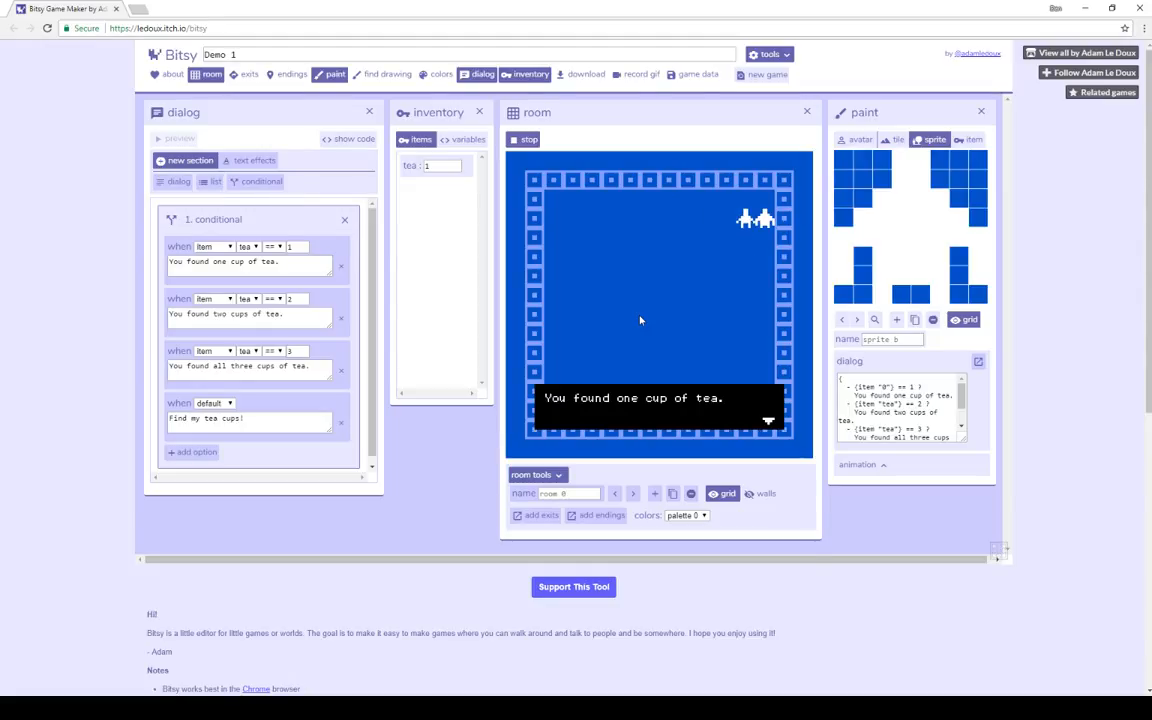
# Step: Dismiss the character's dialog and collect the teacup beside the cat near the bottom wall
pyautogui.click(640, 320)
pyautogui.press('Down')
pyautogui.press('Down')
pyautogui.press('Down')
pyautogui.press('Down')
pyautogui.press('Down')
pyautogui.press('Down')
pyautogui.press('Down')
pyautogui.press('Down')
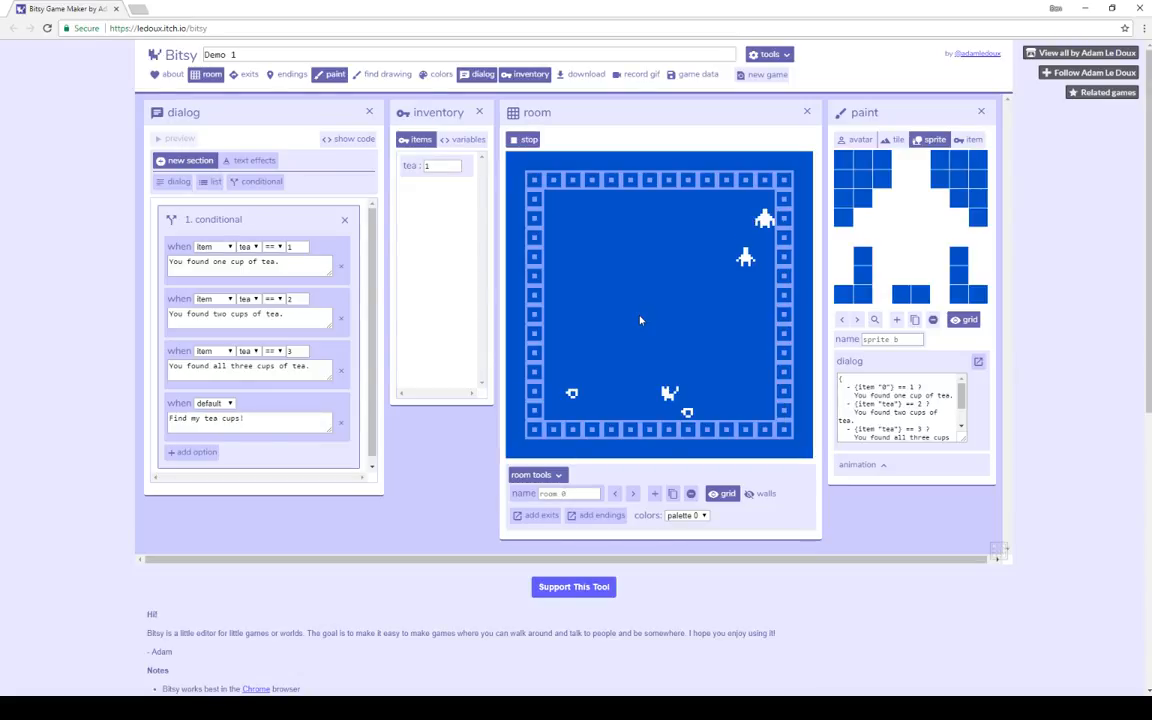
pyautogui.press('Down')
pyautogui.press('Down')
pyautogui.press('Down')
pyautogui.press('Left')
pyautogui.press('Left')
pyautogui.press('Left')
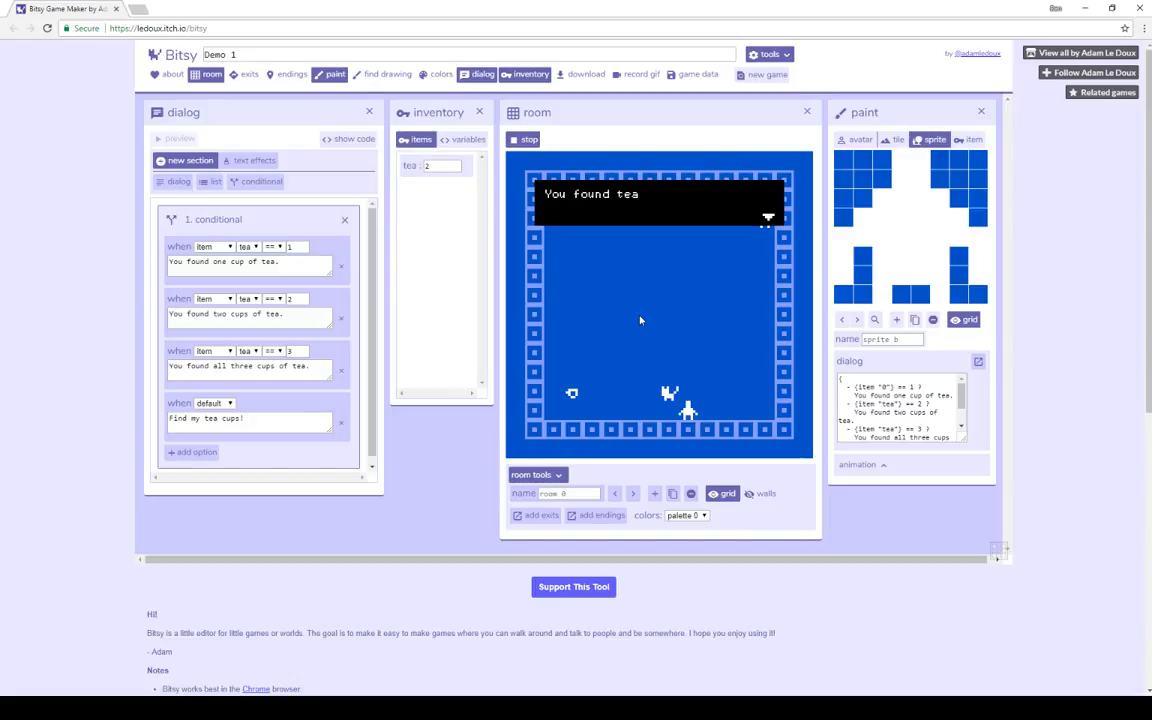
# Step: Collect the last teacup near the room's lower-left corner and dismiss its pickup message
pyautogui.press('Left')
pyautogui.press('Left')
pyautogui.press('Left')
pyautogui.press('Left')
pyautogui.press('Left')
pyautogui.press('Left')
pyautogui.press('Left')
pyautogui.press('Up')
pyautogui.press('Up')
# Step: Talk to the upper-right character with all three cups of tea collected, and stop the game
pyautogui.press('Up')
pyautogui.press('Up')
pyautogui.press('Up')
pyautogui.press('Up')
pyautogui.press('Up')
pyautogui.press('Up')
pyautogui.press('Up')
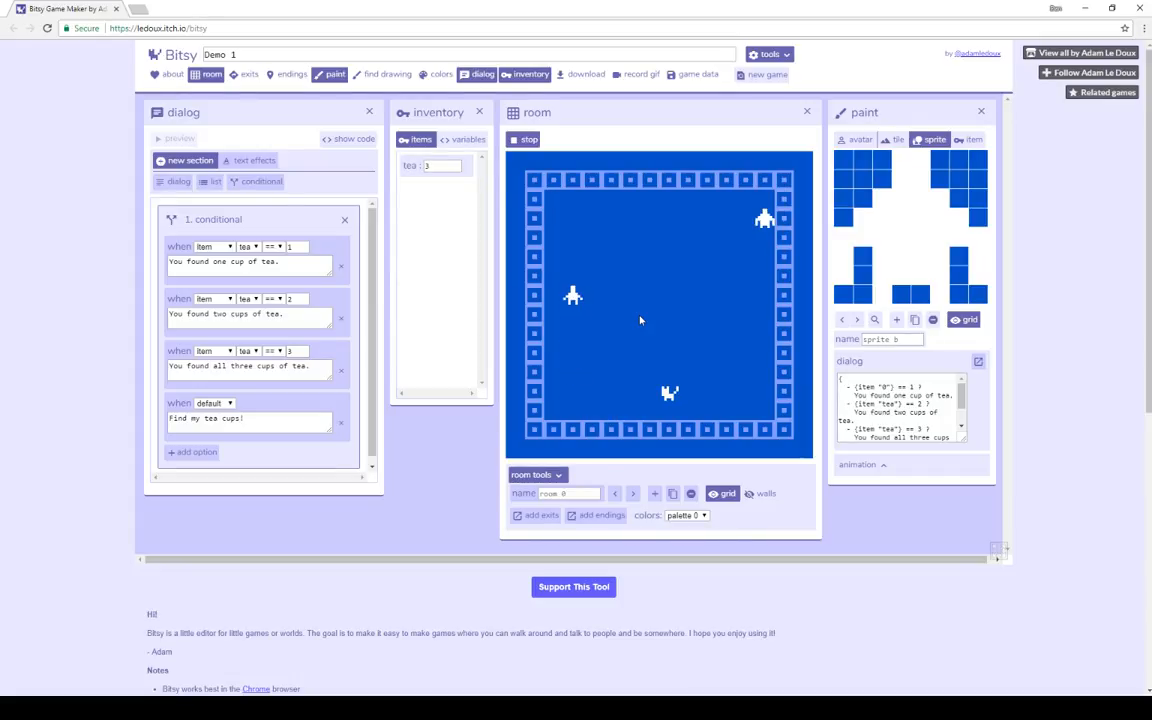
pyautogui.press('Up')
pyautogui.press('Up')
pyautogui.press('Right')
pyautogui.press('Right')
pyautogui.press('Right')
pyautogui.press('Right')
pyautogui.press('Right')
pyautogui.press('Right')
pyautogui.press('Right')
pyautogui.press('Right')
pyautogui.press('Right')
pyautogui.press('Right')
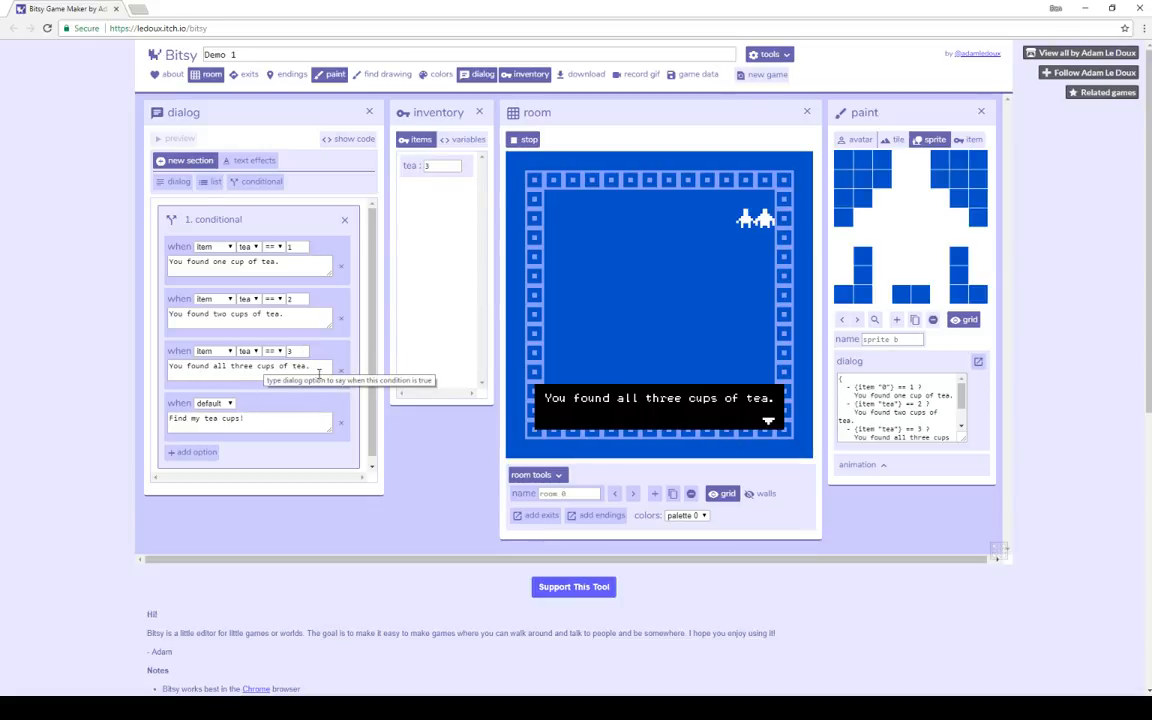
pyautogui.press('Left')
pyautogui.press('Left')
pyautogui.press('Left')
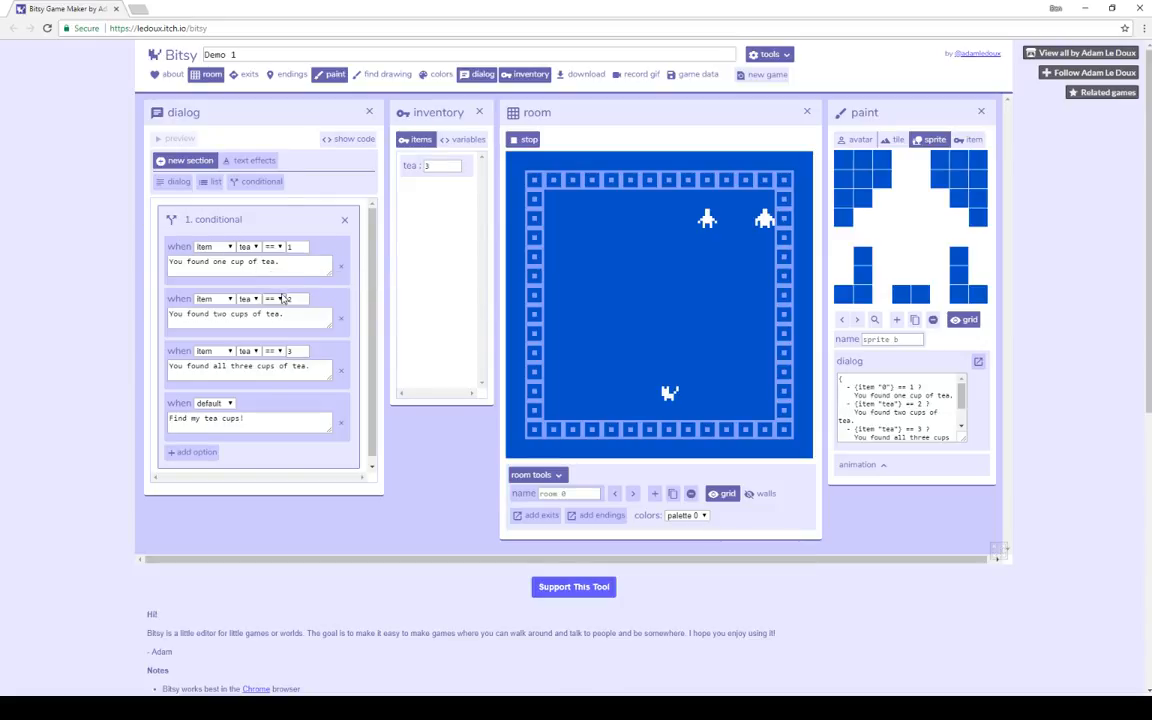
pyautogui.click(522, 140)
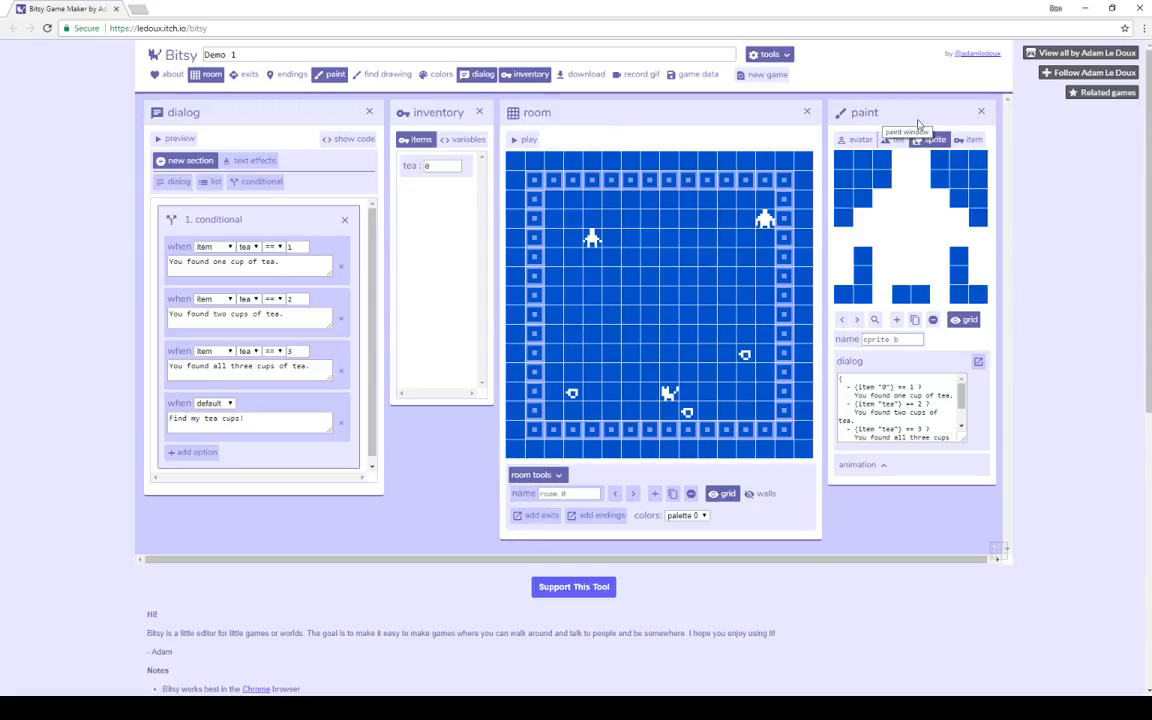
# Step: Display sprite a and review the lines and order options of its dialog list
pyautogui.click(843, 321)
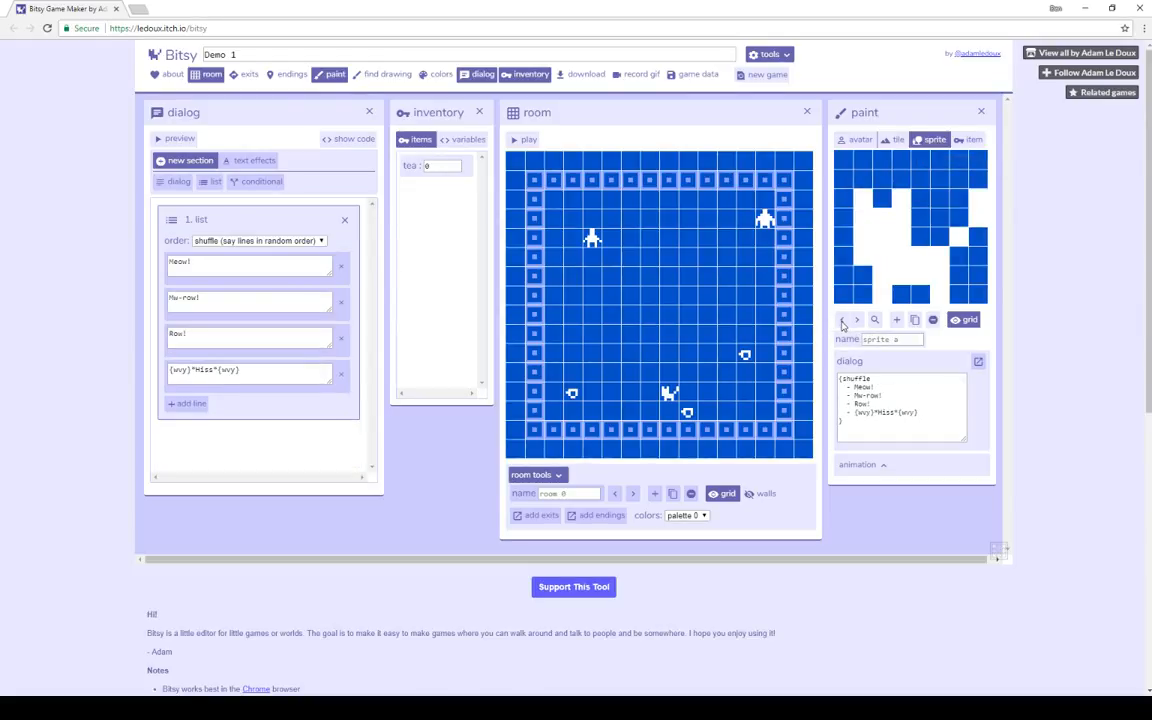
pyautogui.click(871, 388)
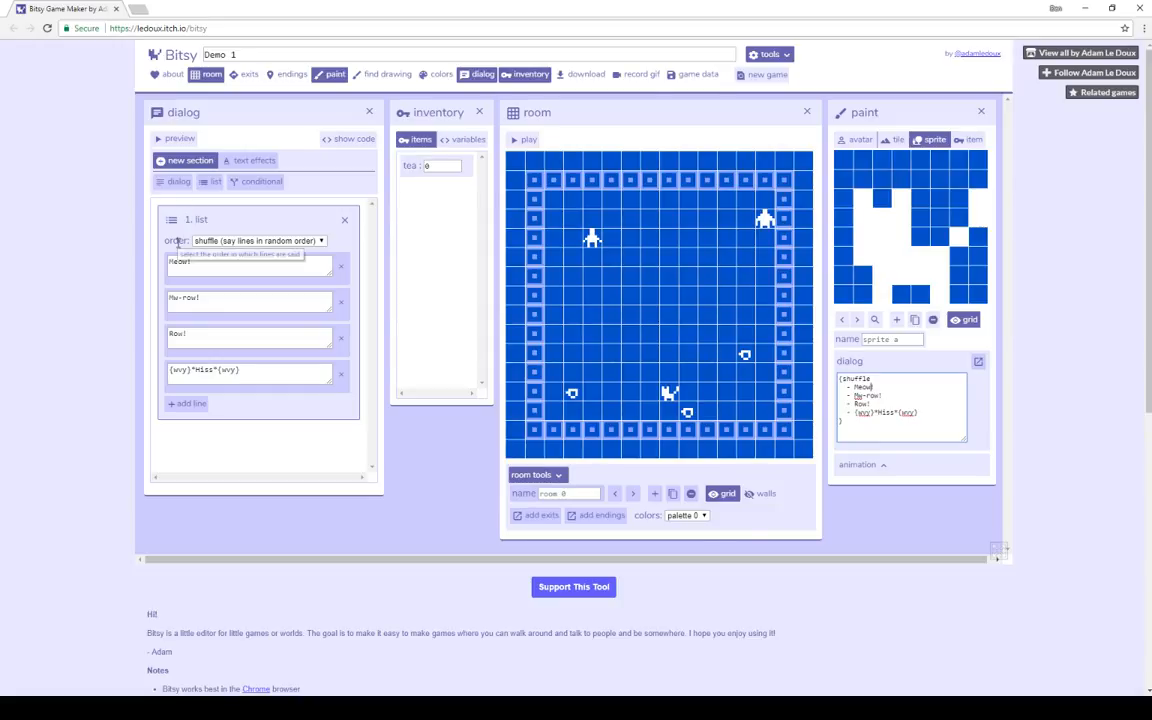
pyautogui.click(321, 241)
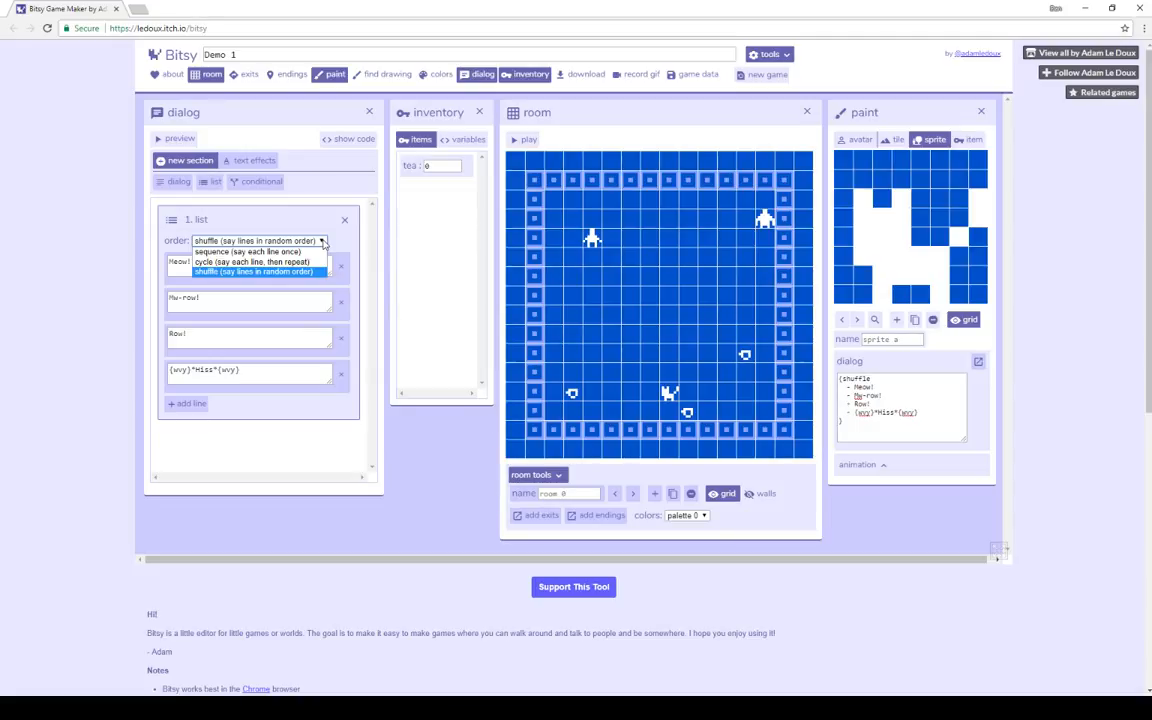
pyautogui.click(321, 242)
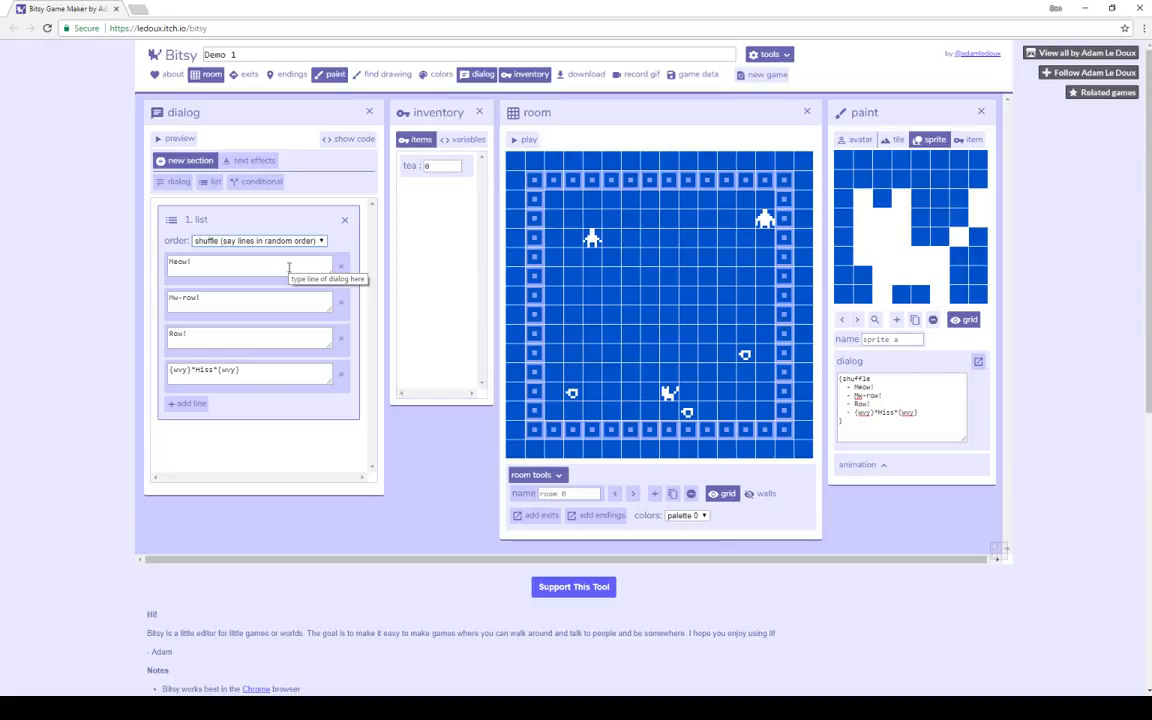
# Step: Apply the wavy text effect to the "Row!" line in sprite a's dialog list
pyautogui.click(278, 373)
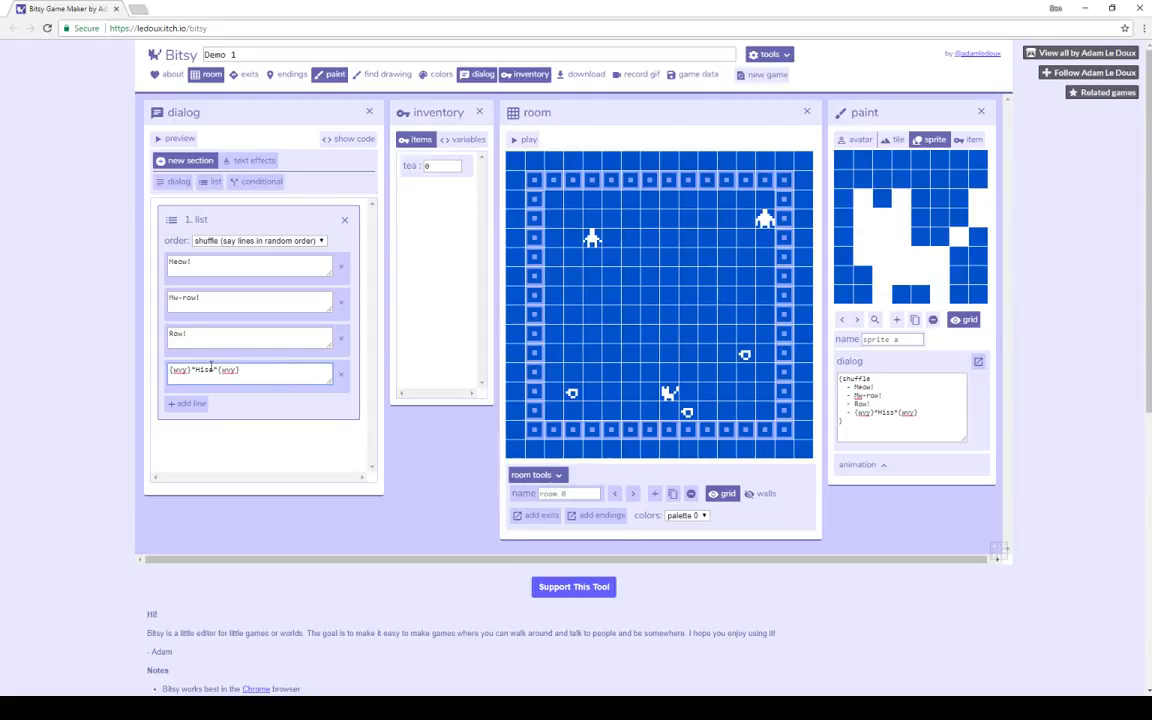
pyautogui.moveTo(204, 332); pyautogui.dragTo(138, 307)
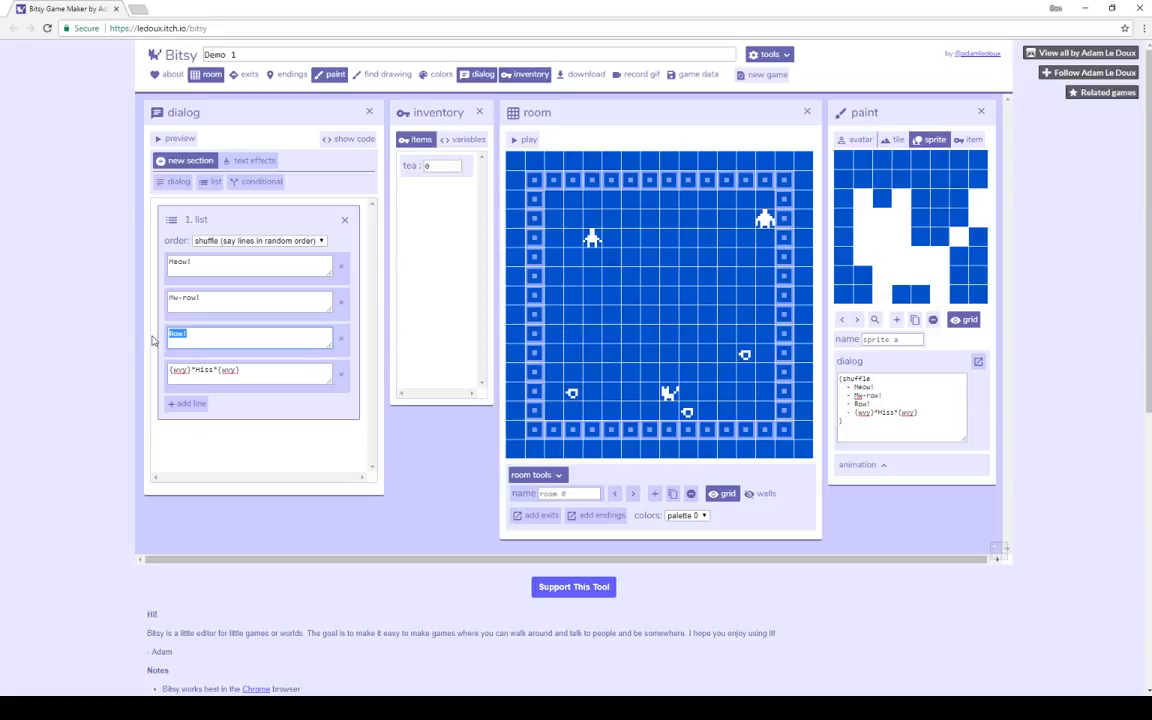
pyautogui.click(263, 167)
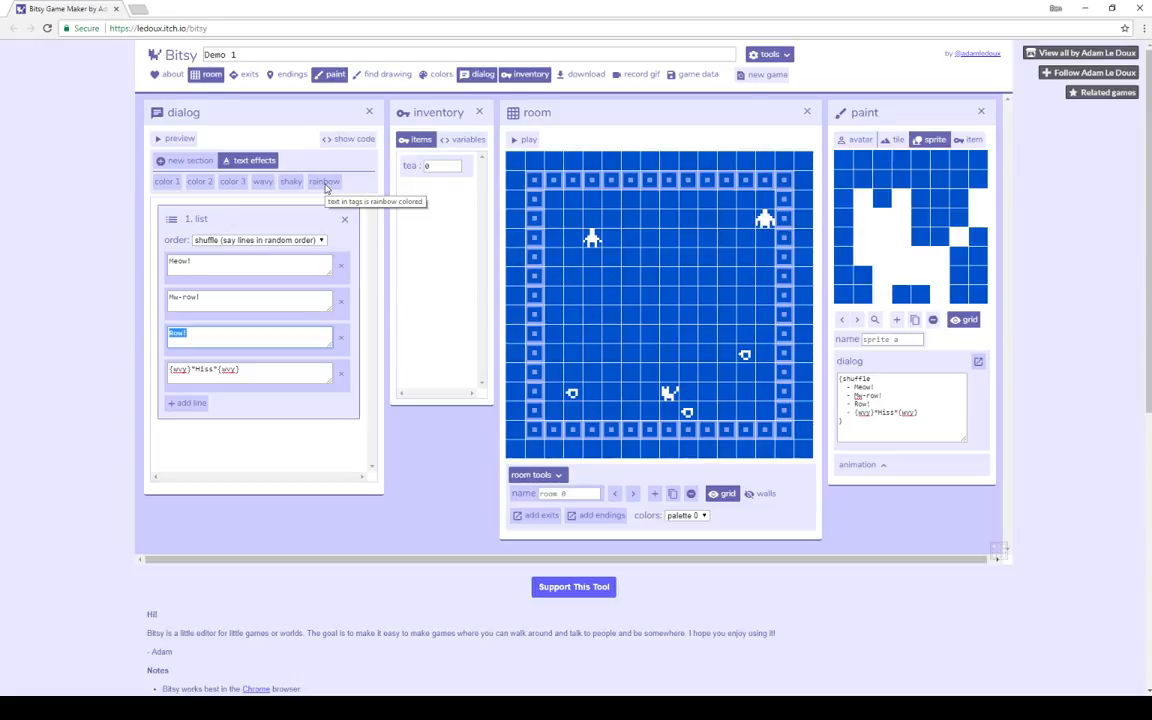
pyautogui.click(263, 181)
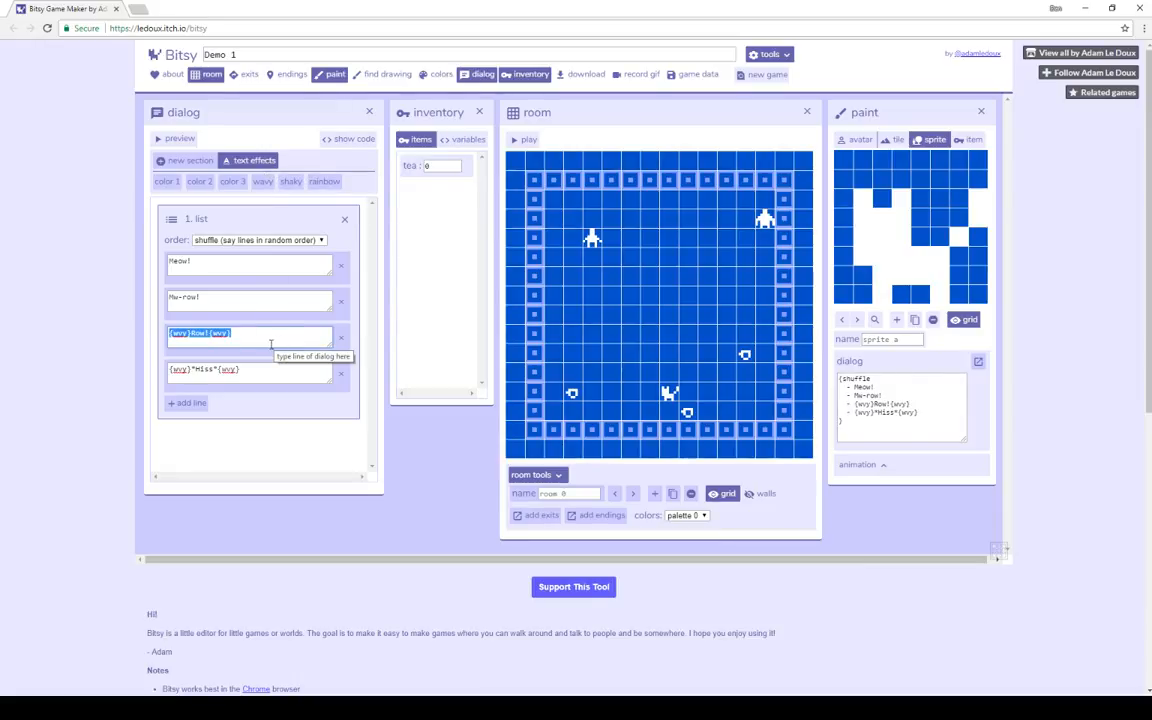
pyautogui.click(190, 161)
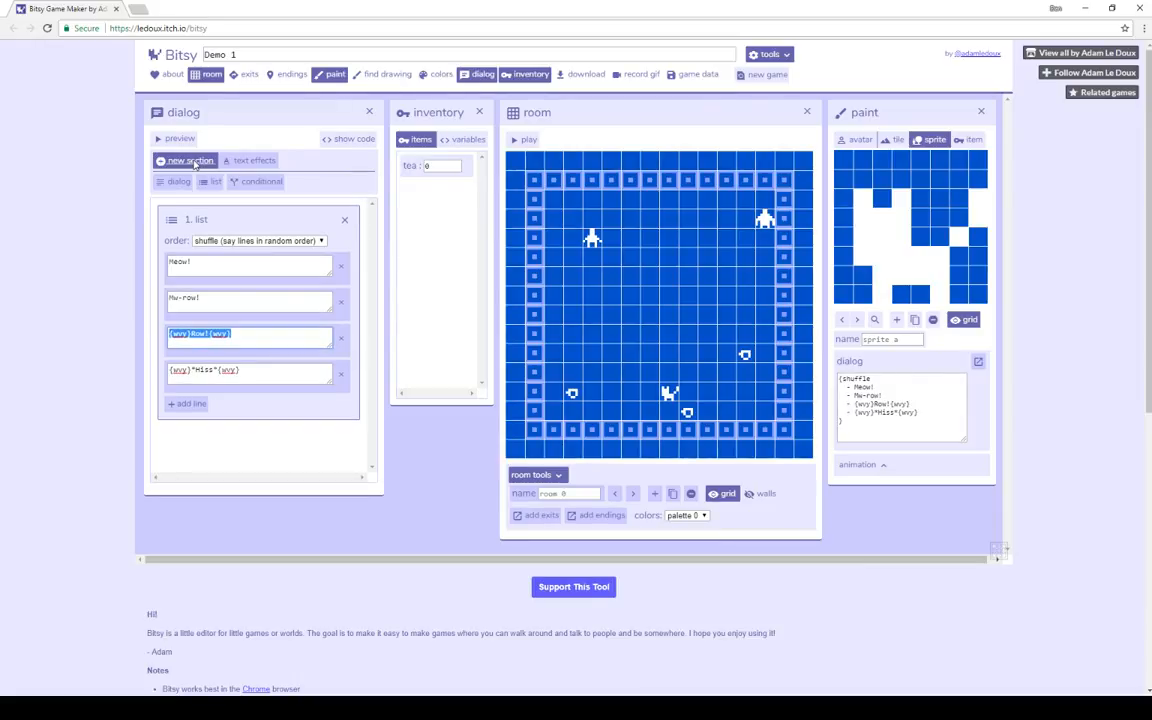
pyautogui.click(257, 331)
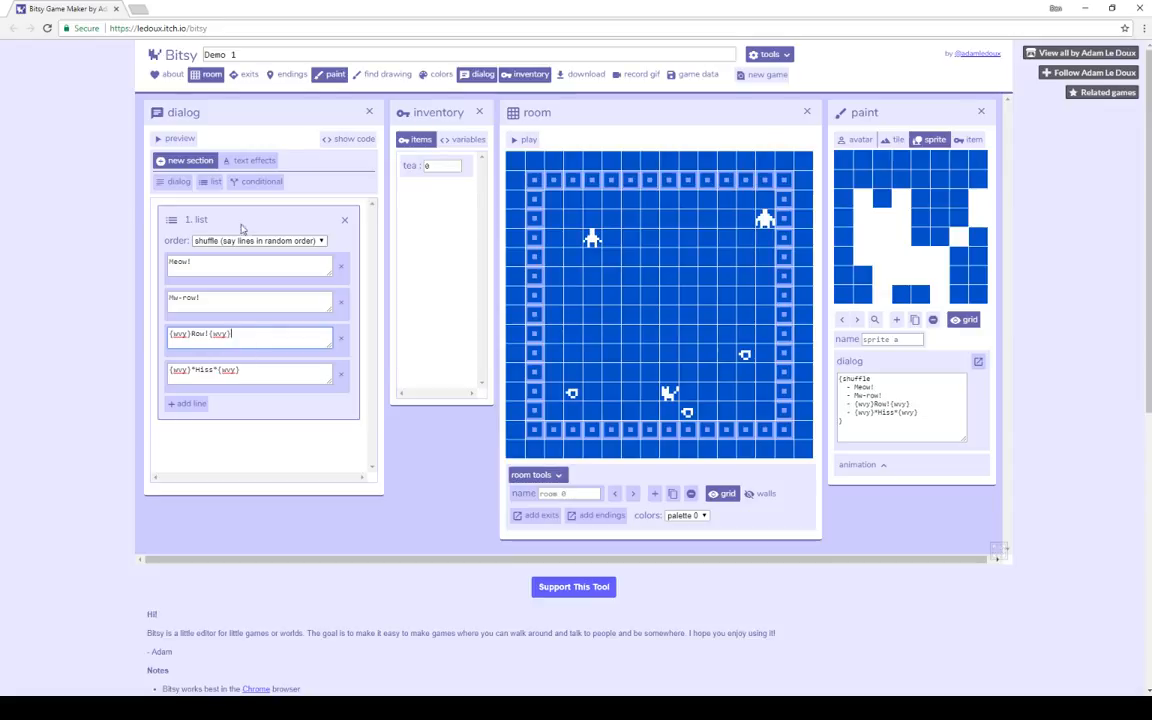
# Step: Add a dialog section after sprite a's list with the text "Meow meow!"
pyautogui.click(177, 181)
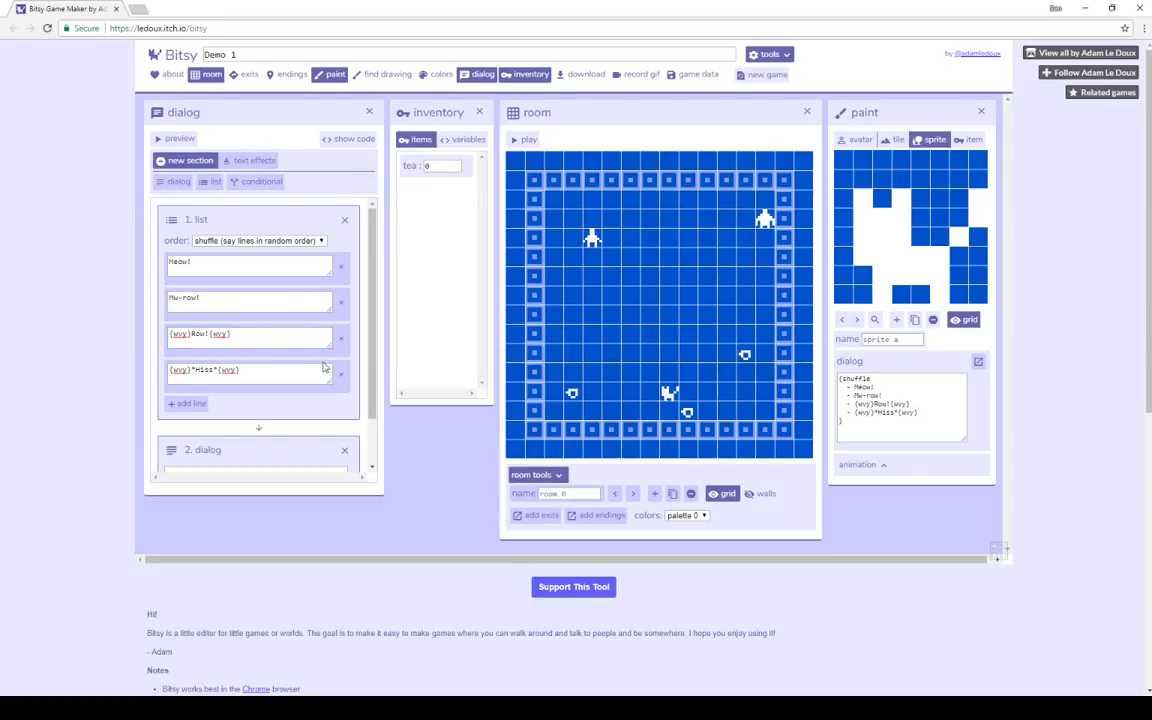
pyautogui.scroll(-1, 362, 410)
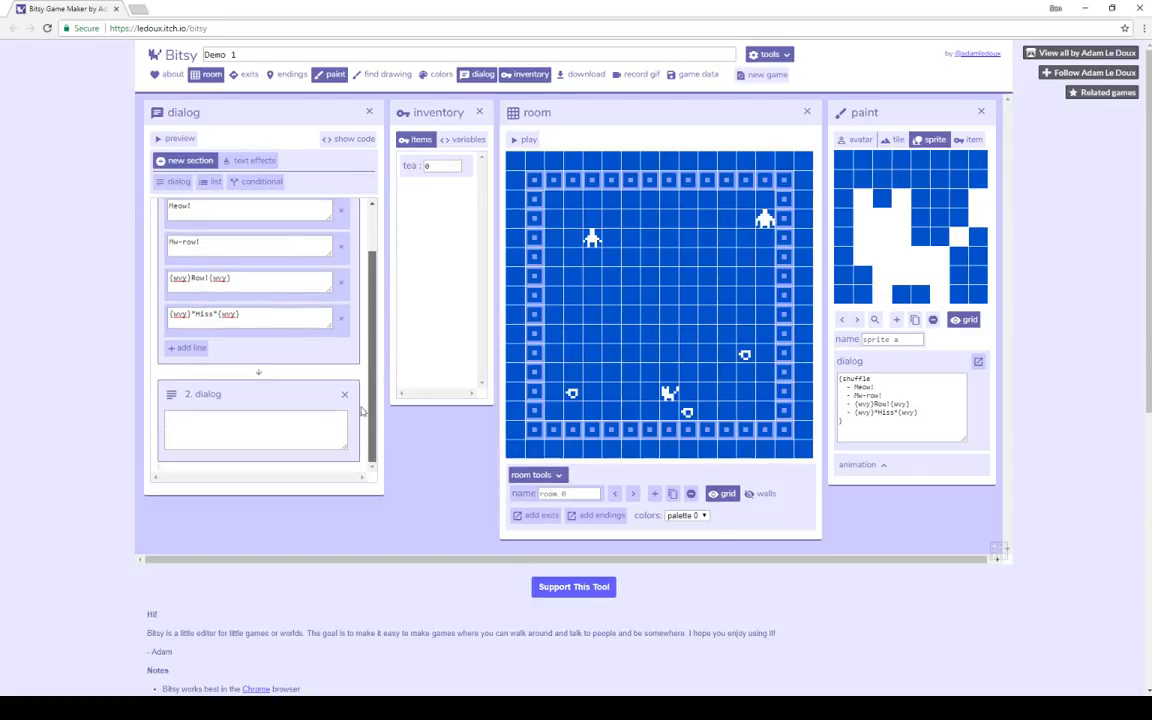
pyautogui.click(236, 433)
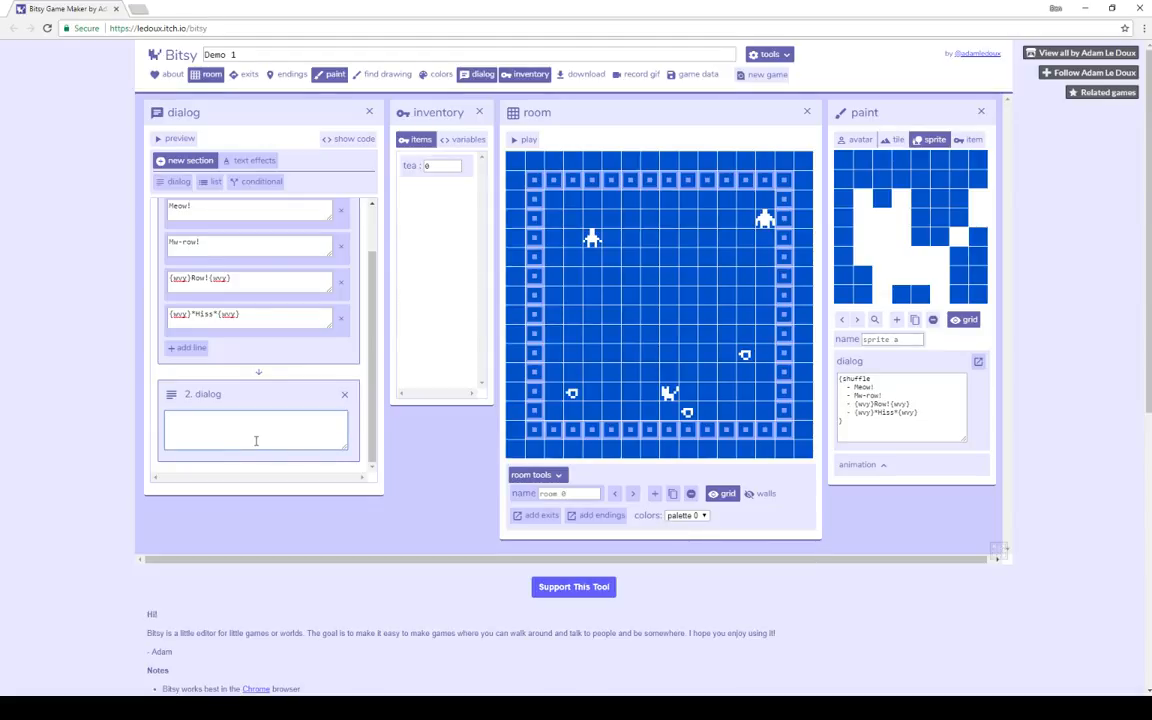
pyautogui.scroll(1, 375, 345)
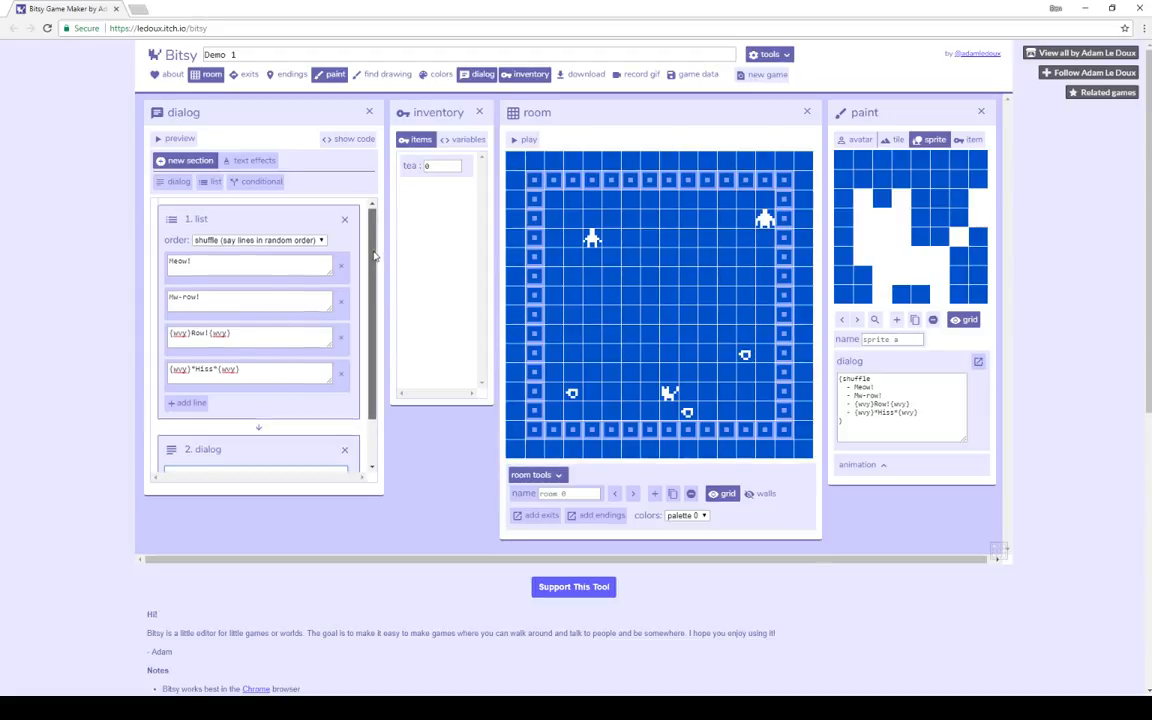
pyautogui.moveTo(373, 257); pyautogui.dragTo(378, 342)
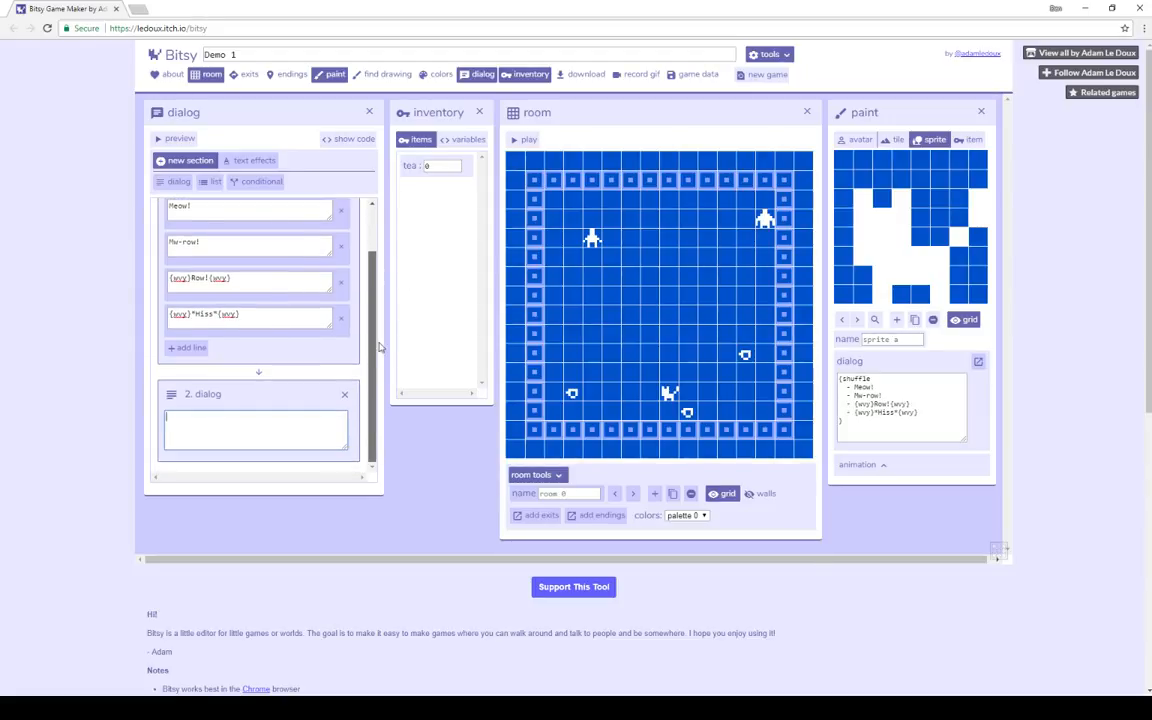
pyautogui.click(282, 436)
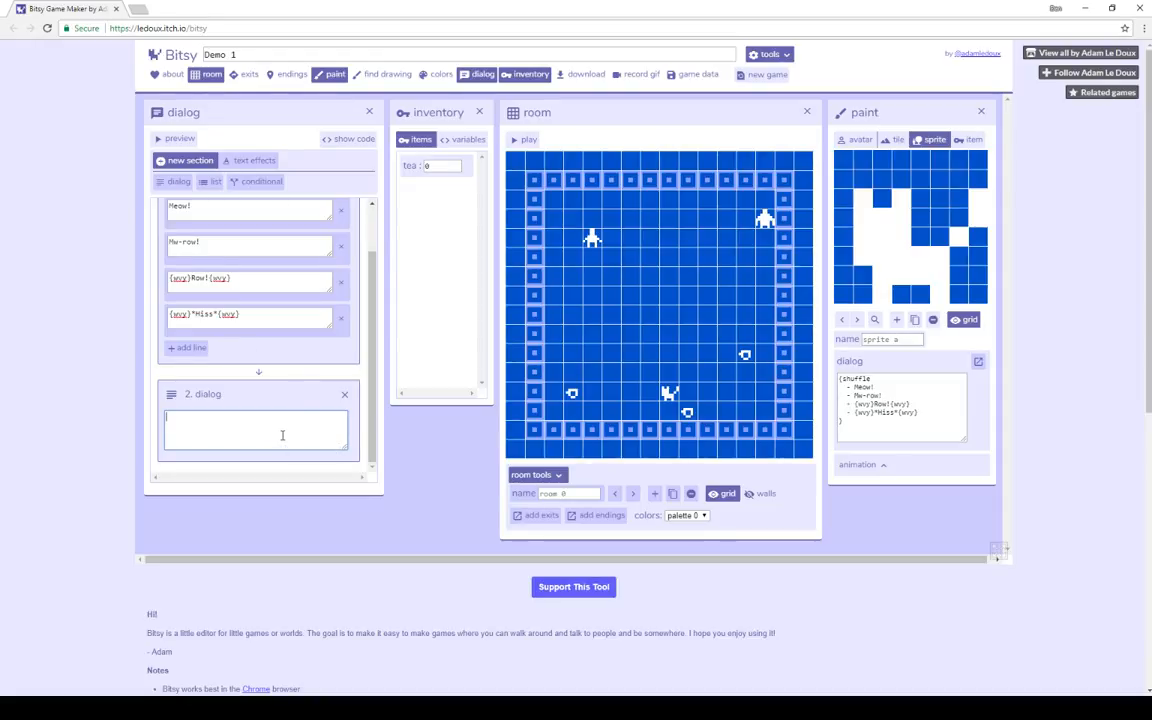
pyautogui.write('Meow meow!')
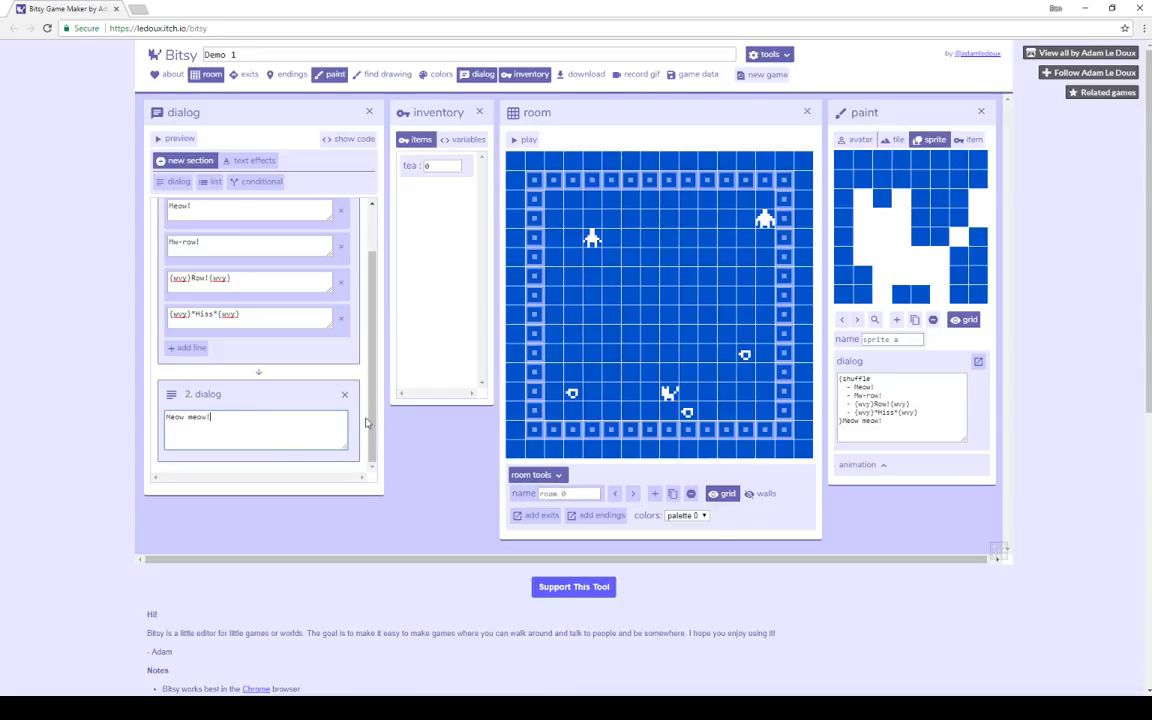
pyautogui.scroll(1, 380, 377)
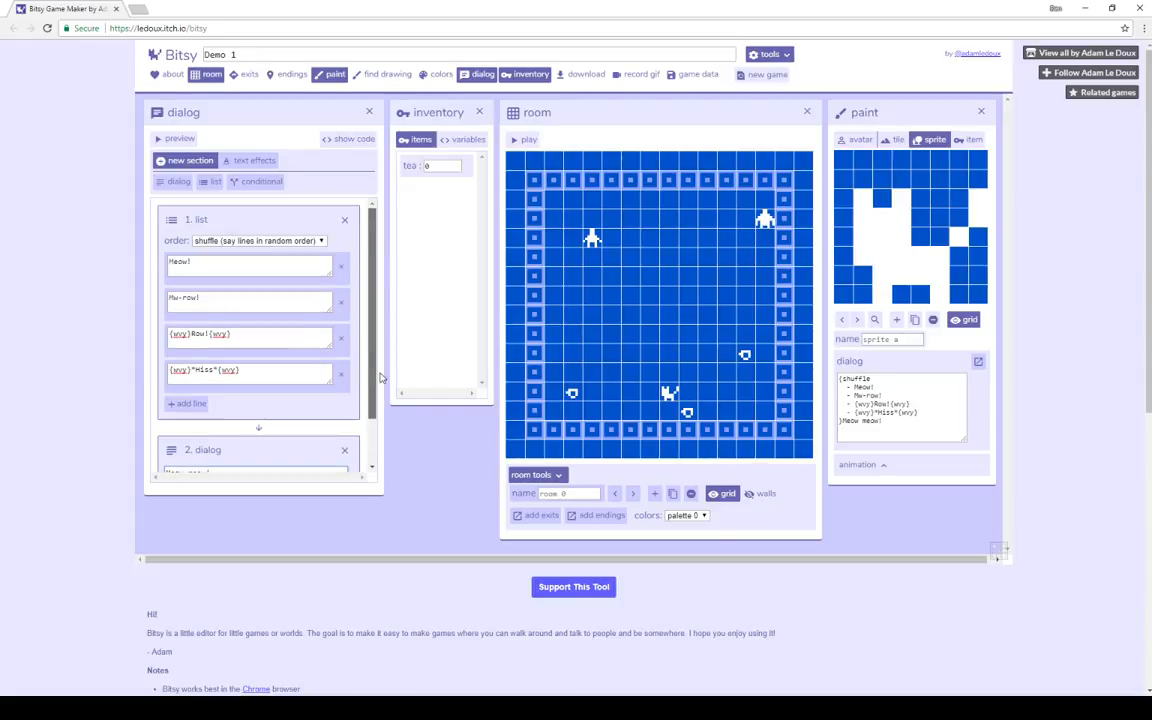
# Step: Play the game and talk to the cat to test its list line followed by the added dialog
pyautogui.click(528, 141)
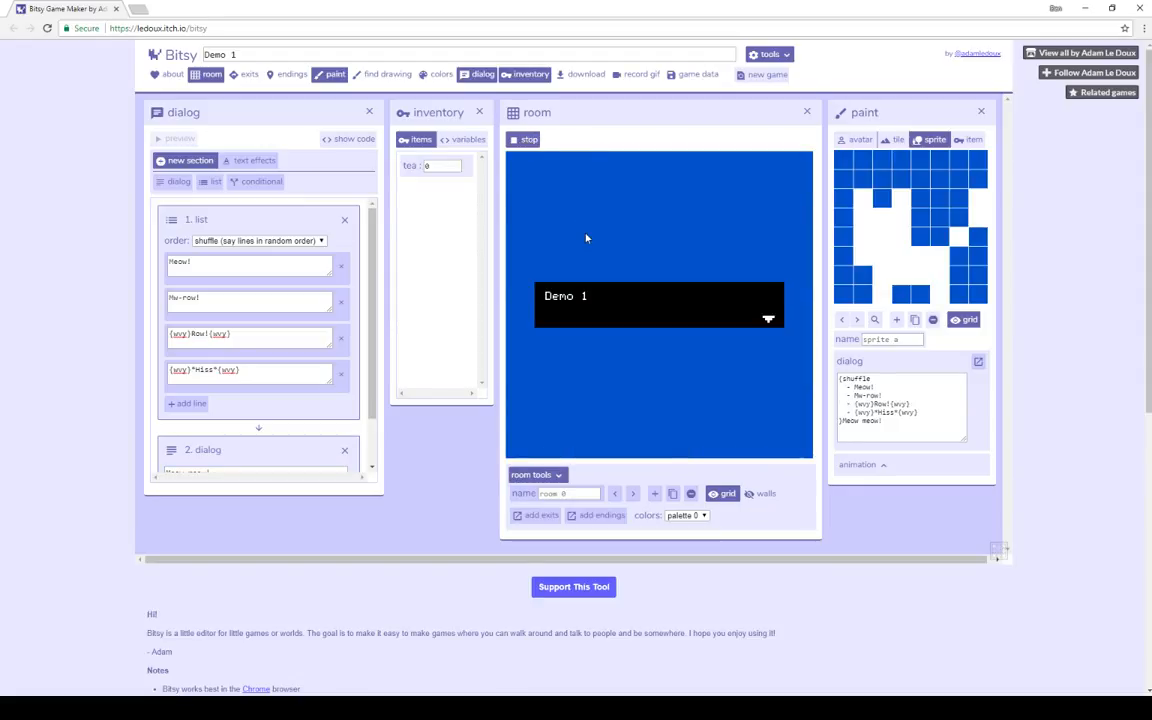
pyautogui.press('space')
pyautogui.press('Down')
pyautogui.press('Down')
pyautogui.press('Down')
pyautogui.press('Right')
pyautogui.press('Right')
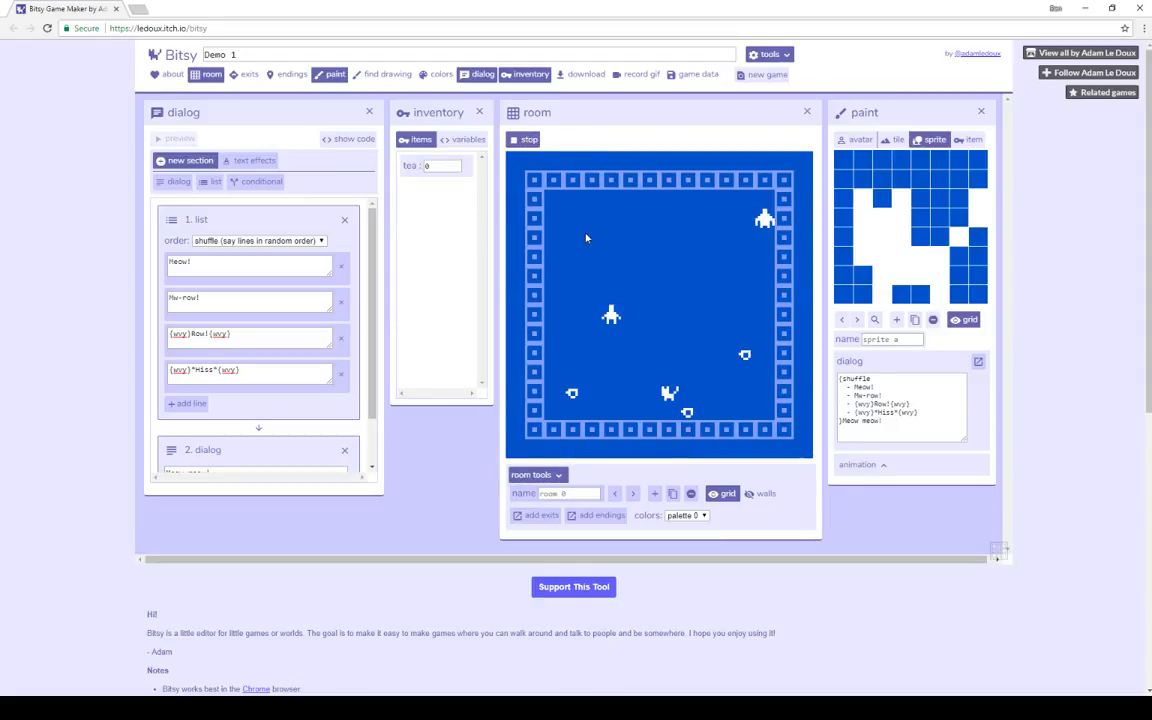
pyautogui.press('Down')
pyautogui.press('Down')
pyautogui.press('Down')
pyautogui.press('Down')
pyautogui.press('Right')
pyautogui.press('Right')
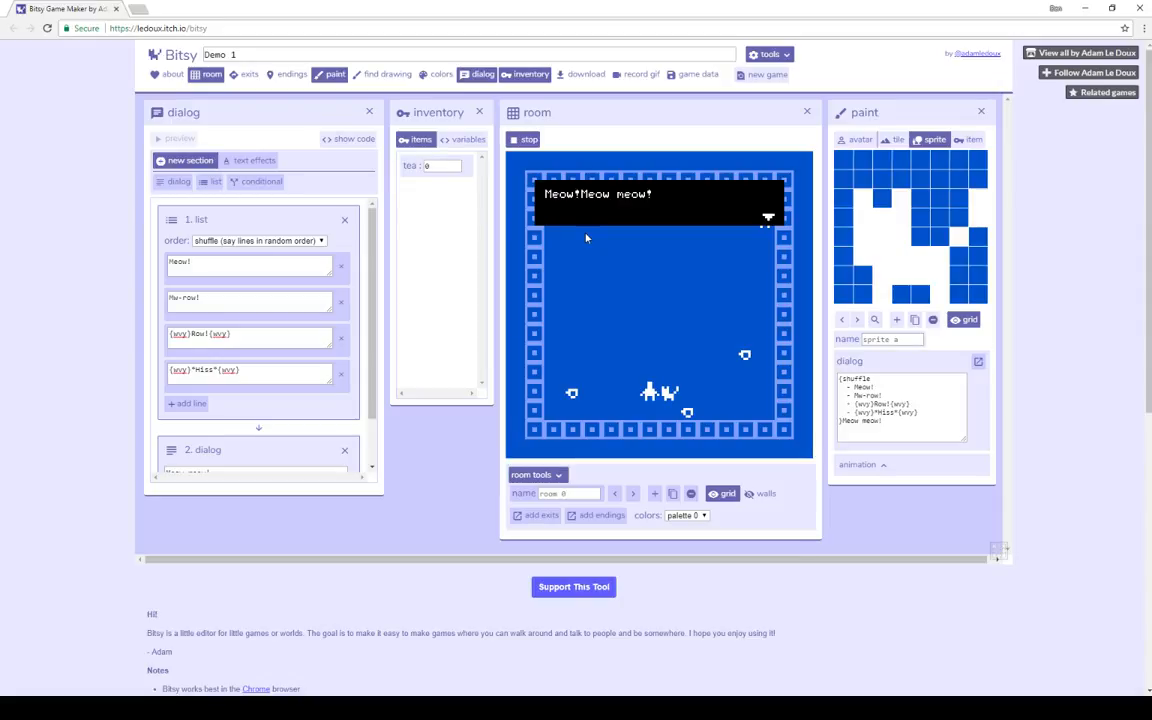
# Step: Talk to the cat a second time to test the shuffled lines, and dismiss the dialog
pyautogui.press('Left')
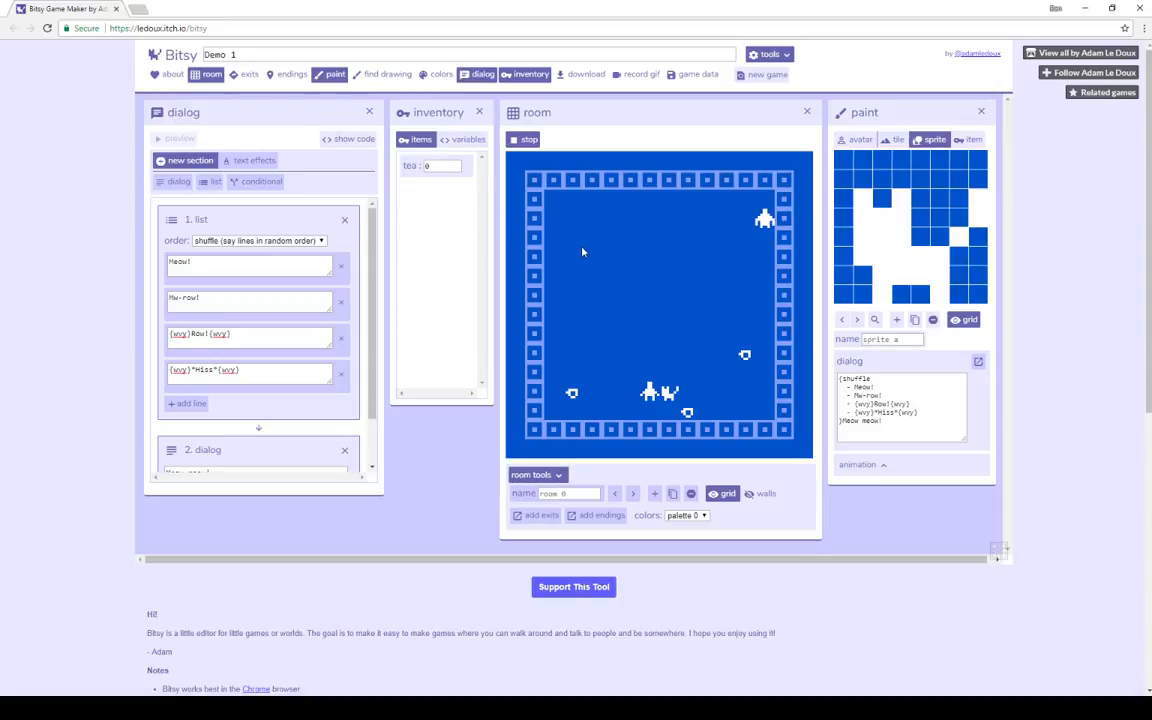
pyautogui.press('Left')
pyautogui.press('Right')
pyautogui.press('Right')
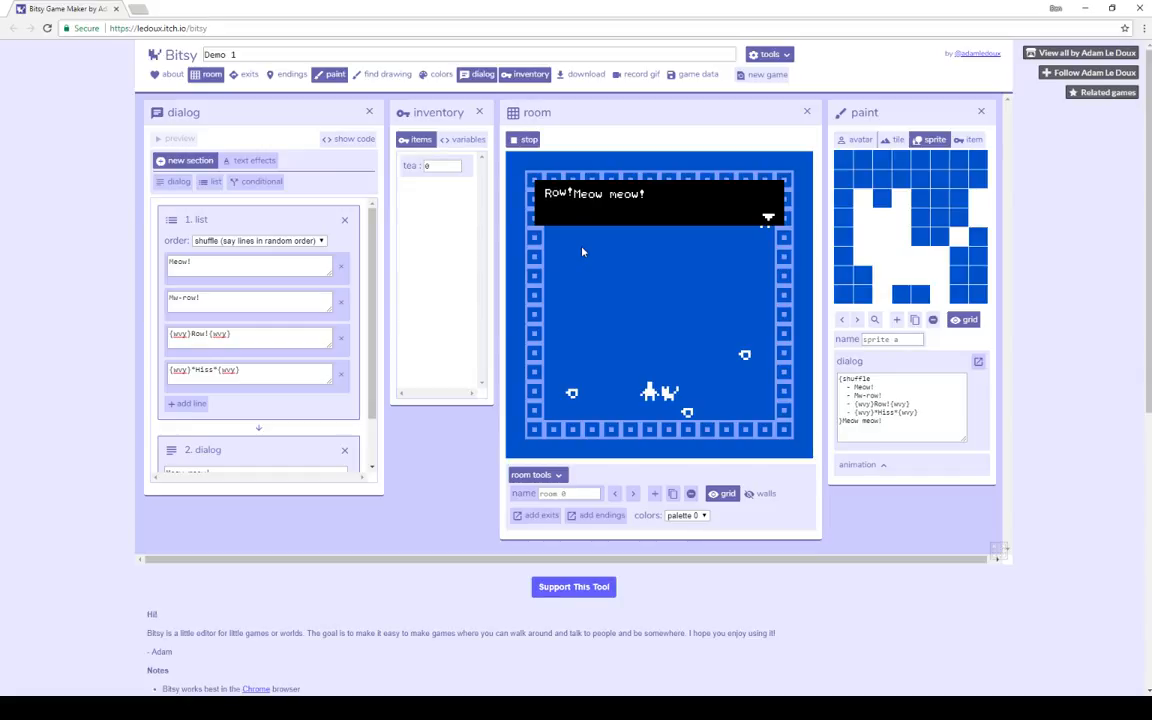
pyautogui.press('Left')
pyautogui.press('Left')
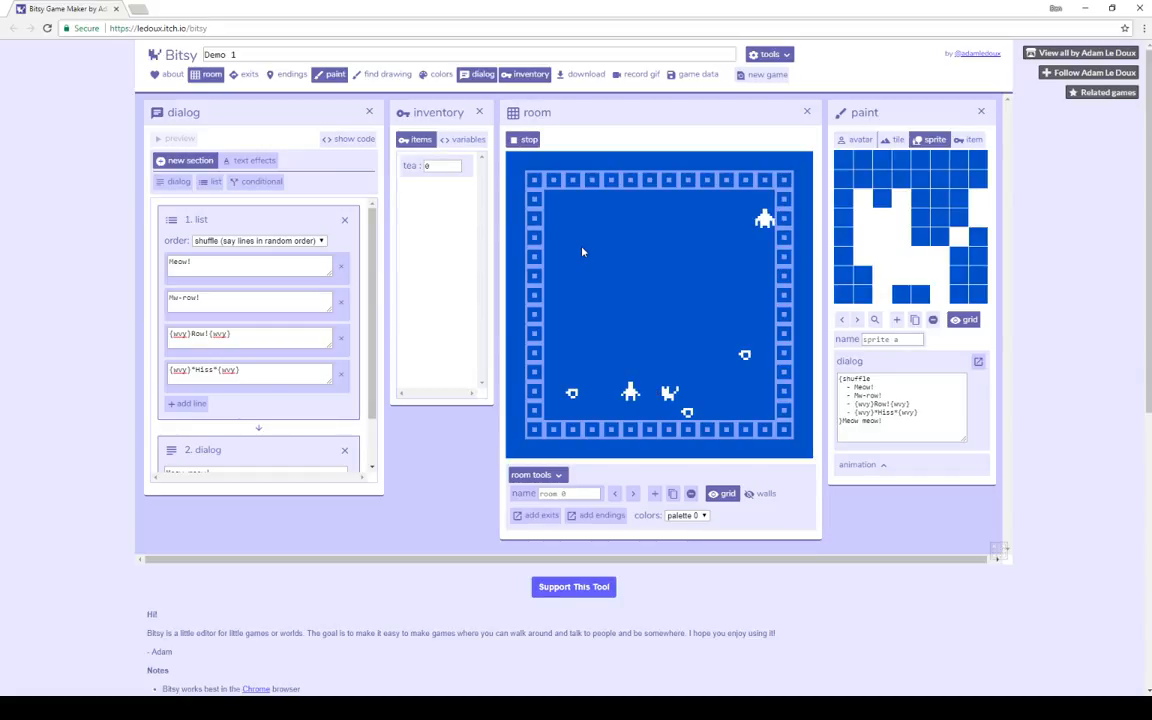
# Step: Stop the game and close the dialog window
pyautogui.click(522, 139)
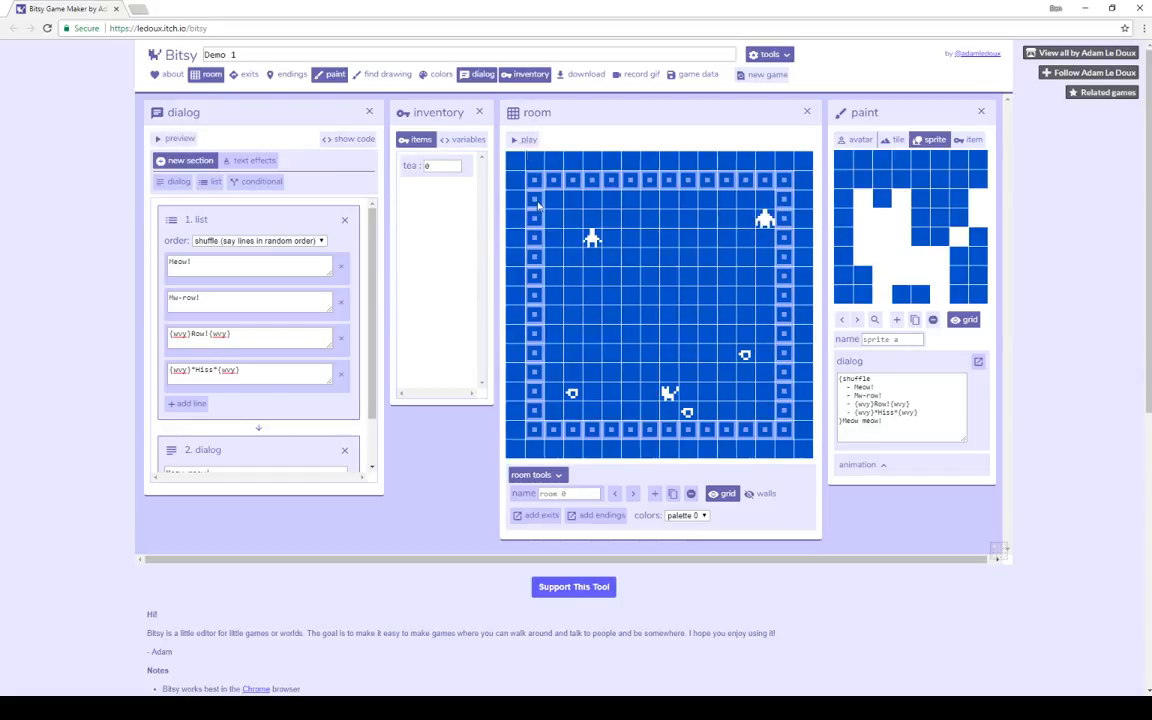
pyautogui.click(306, 122)
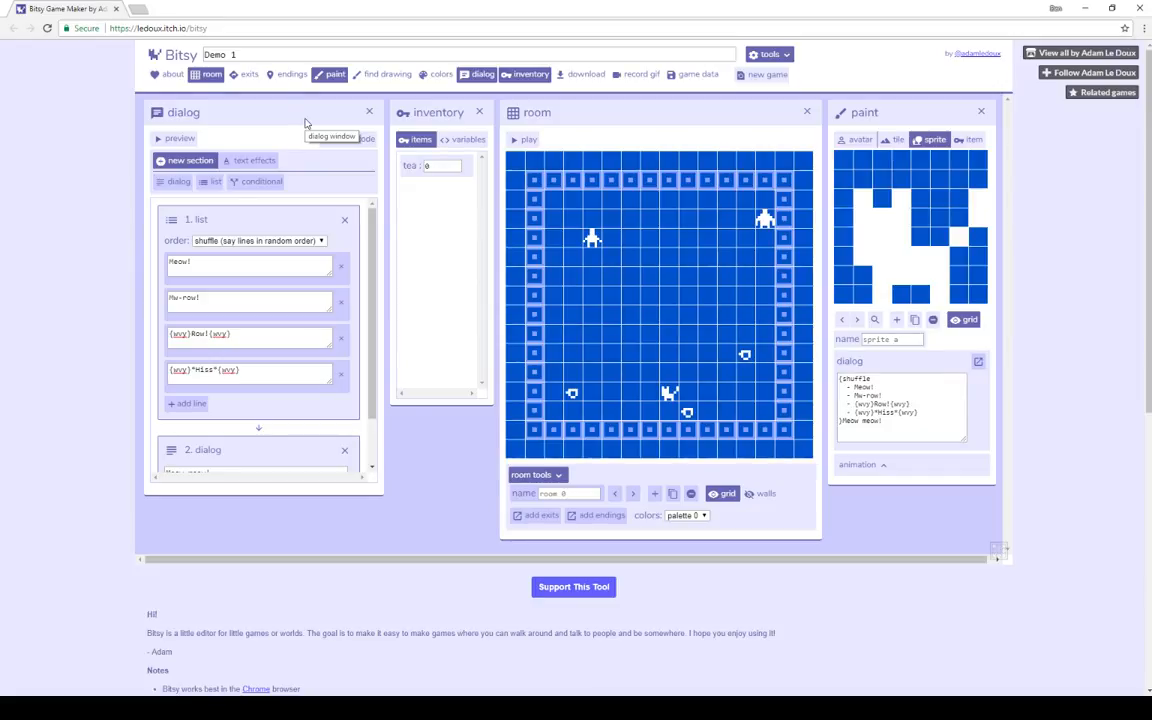
pyautogui.click(368, 112)
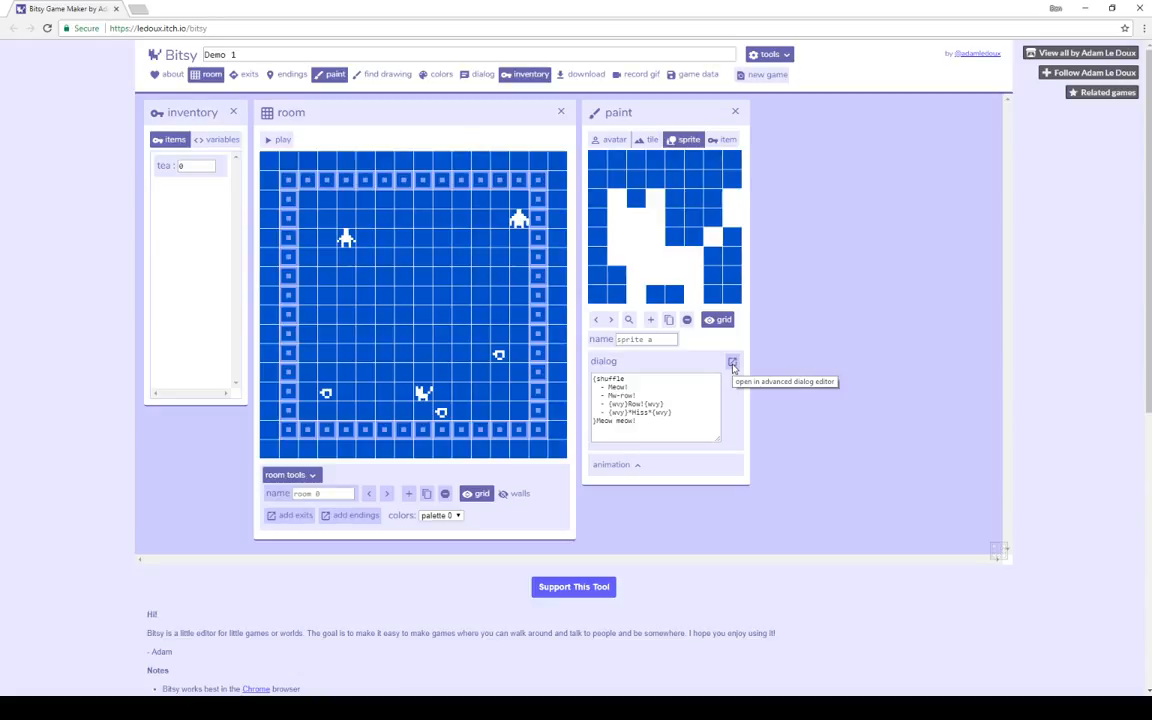
# Step: Open sprite a's dialog in the advanced editor, close it, and reopen the dialog window to review its list and dialog sections
pyautogui.click(732, 363)
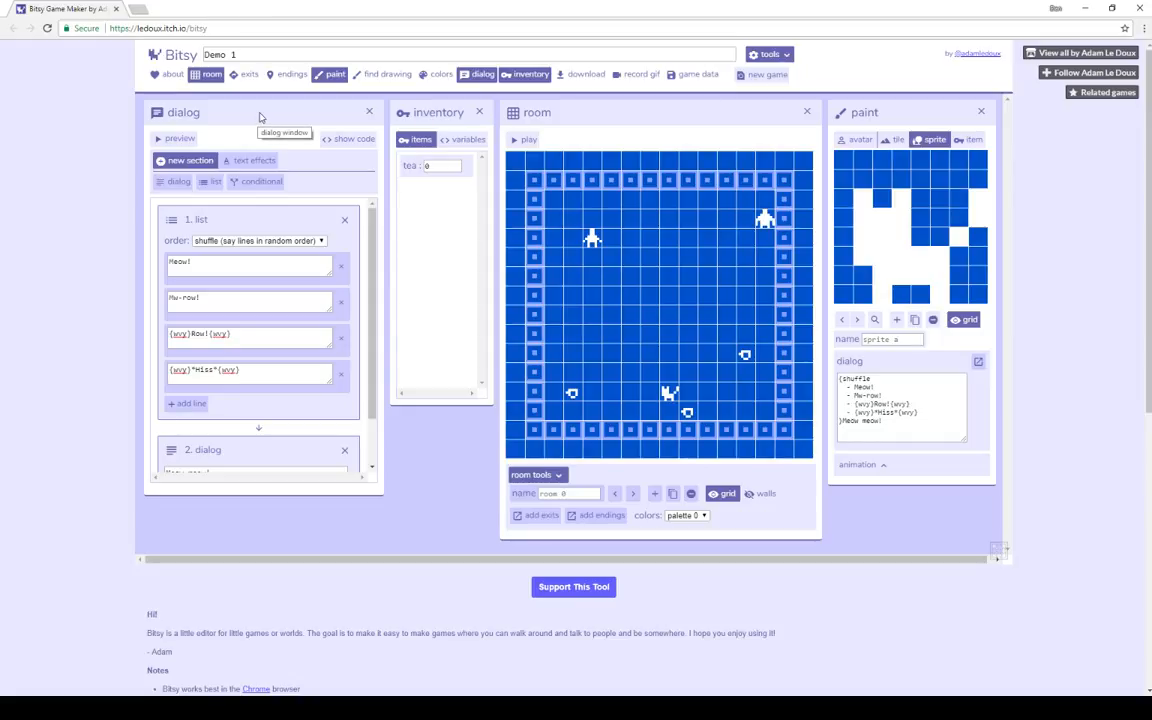
pyautogui.click(369, 111)
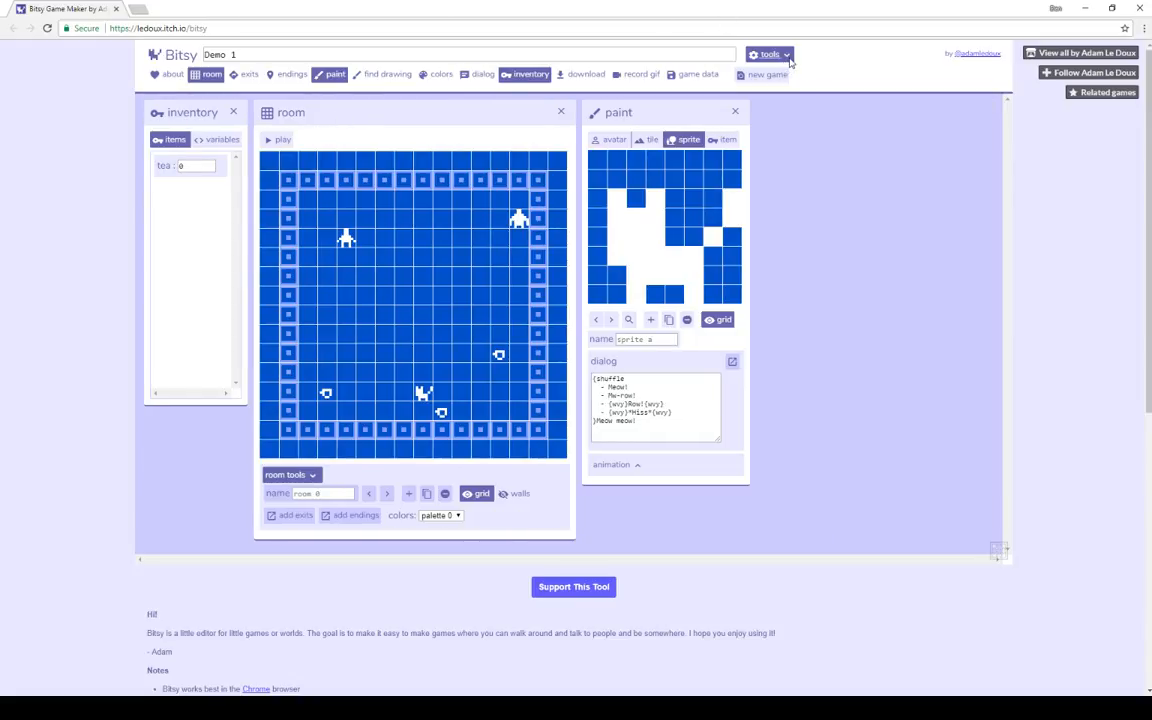
pyautogui.click(481, 74)
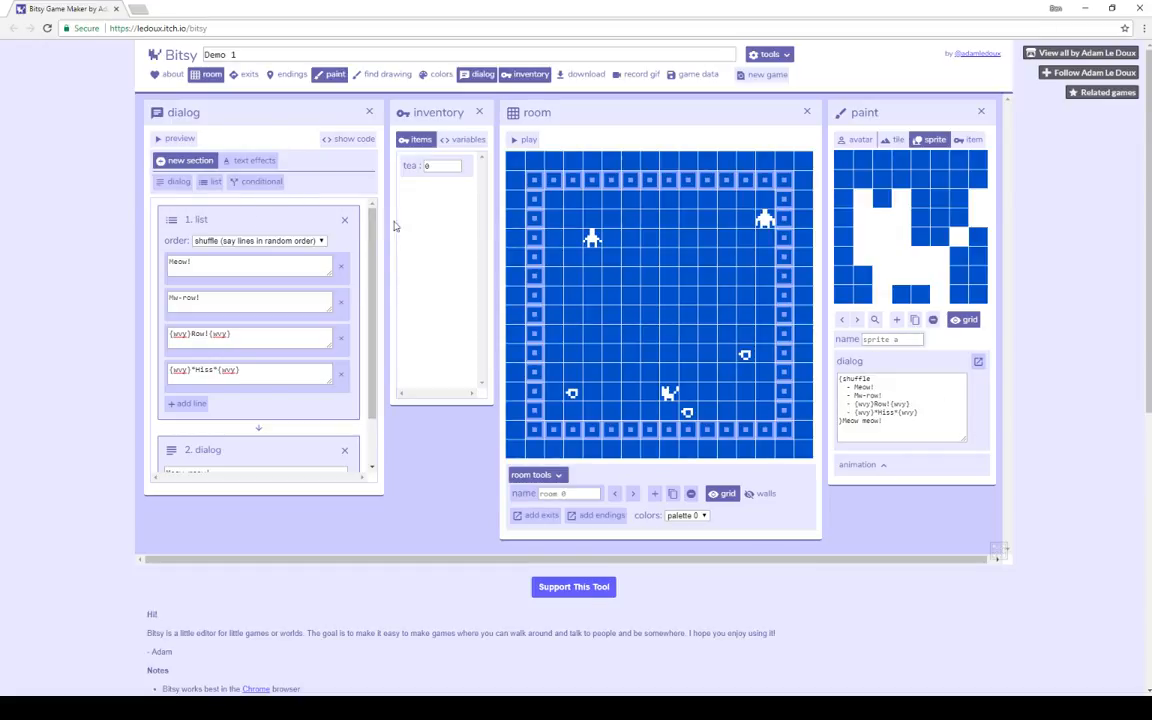
pyautogui.moveTo(371, 244); pyautogui.dragTo(370, 321)
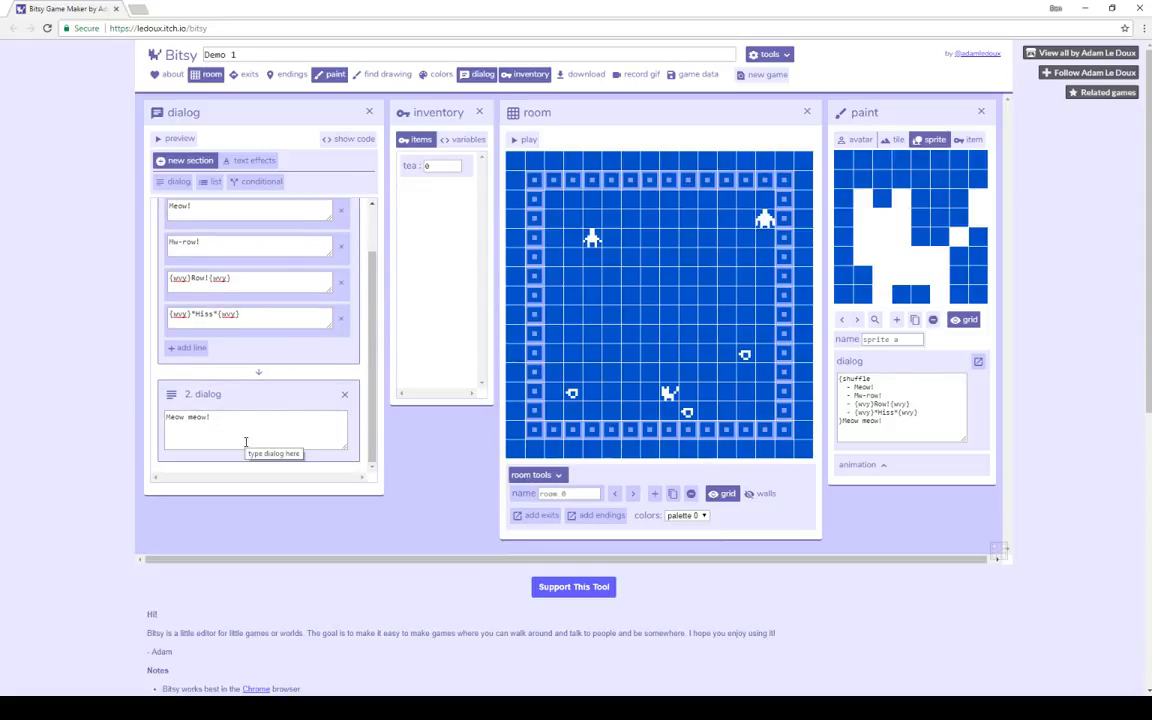
# Step: Switch to sprite b and review the tea-count conditional in its dialog
pyautogui.click(857, 320)
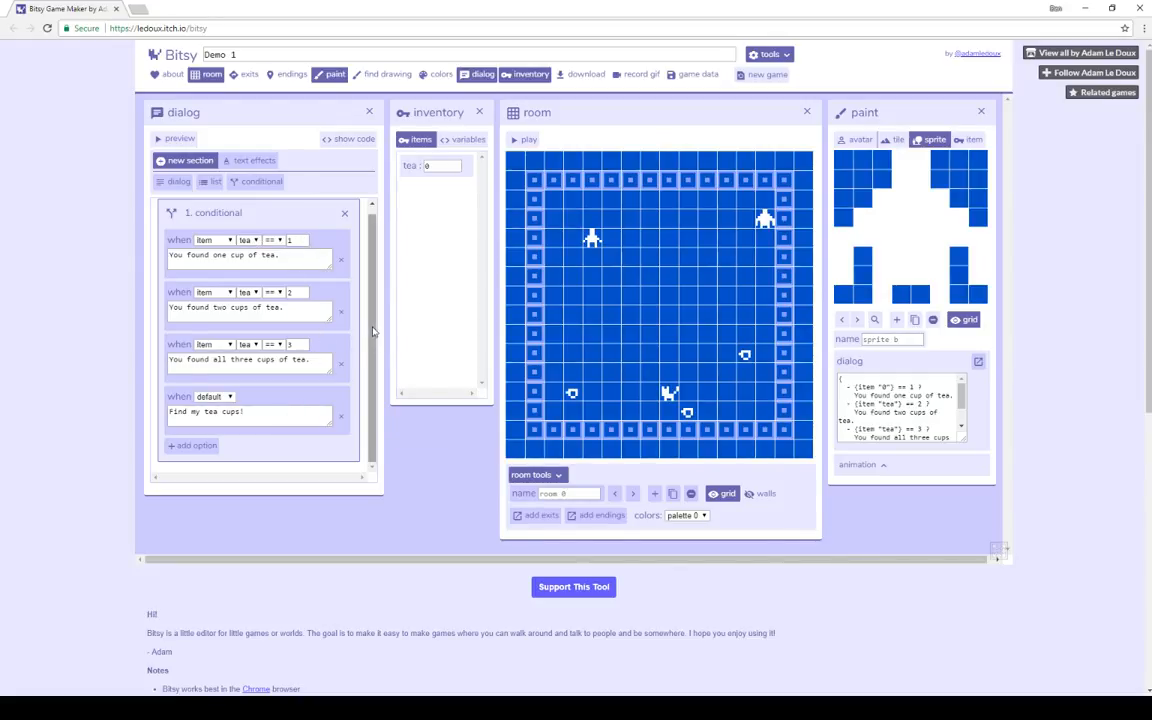
pyautogui.scroll(1, 376, 288)
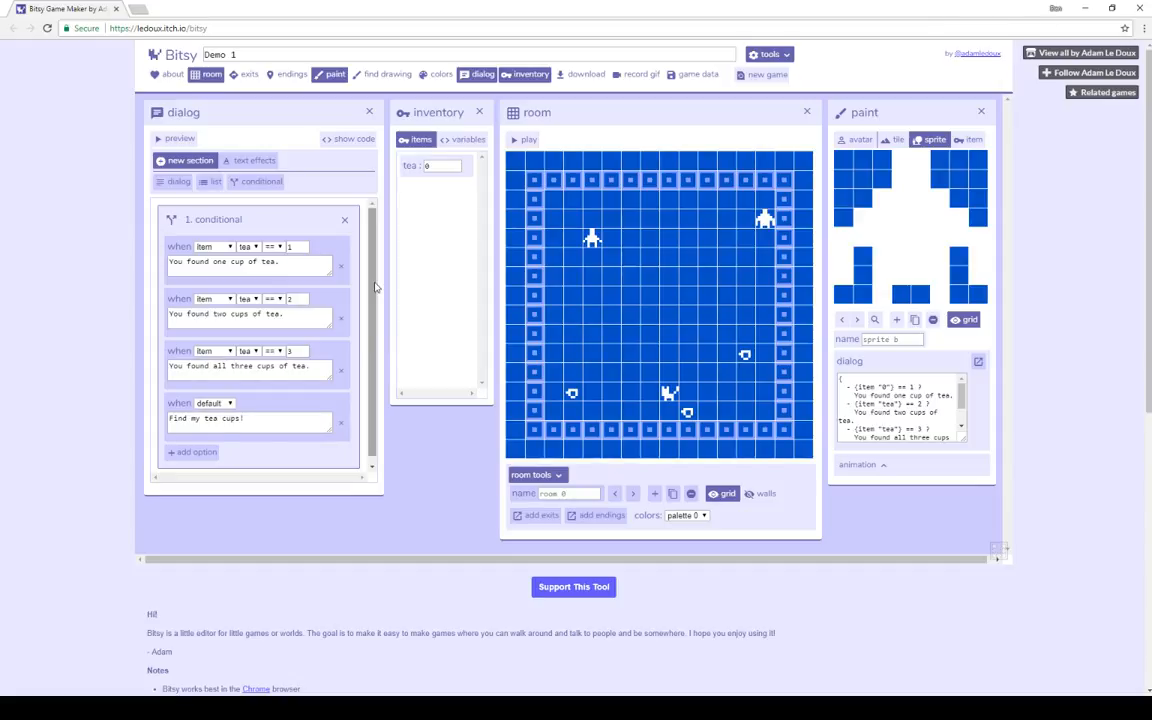